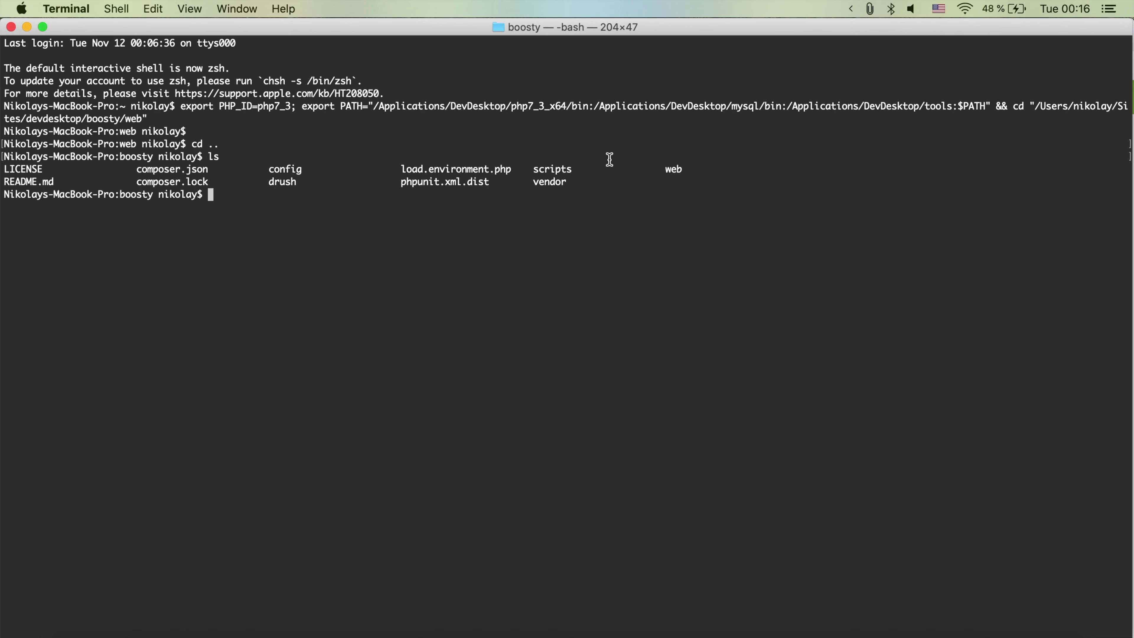
Install the Simplify Menu package in the boosty project by running composer require drupal/simplify_menu.
{"action": "type", "text": "composer require drupal"}
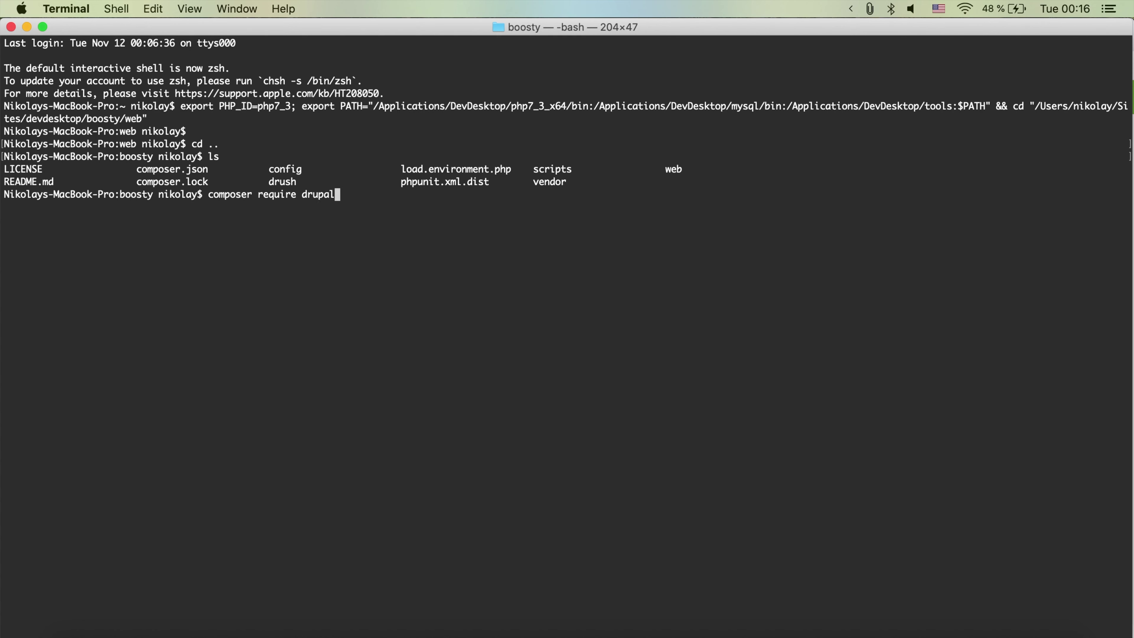
{"action": "type", "text": "/simplify_menu"}
{"action": "key", "text": "Return"}
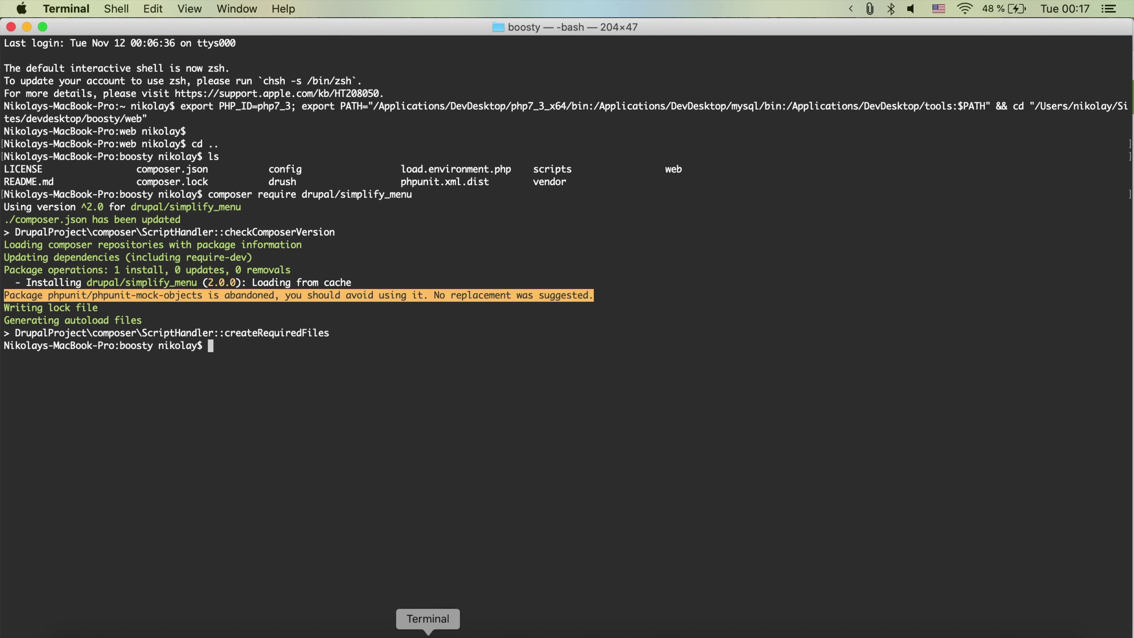
Switch to Chrome and enable the Simplify Menu module on the Boosty site, filtering the module list by "simpl".
{"action": "left_click", "coordinate": [203, 634]}
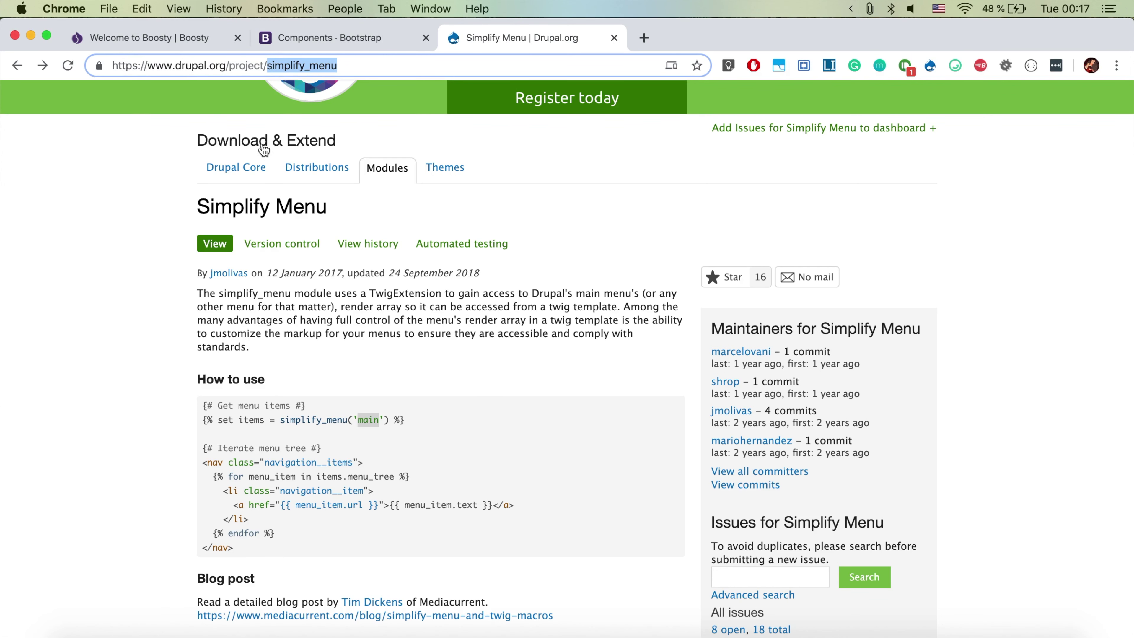
{"action": "left_click", "coordinate": [169, 40]}
{"action": "left_click", "coordinate": [311, 127]}
{"action": "left_click", "coordinate": [155, 319]}
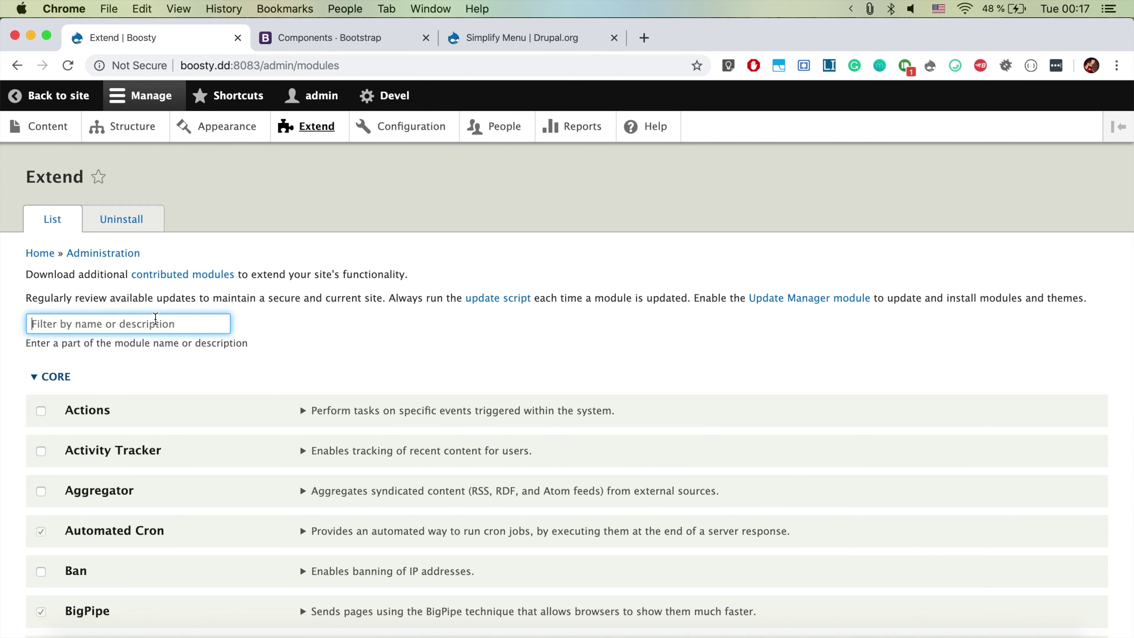
{"action": "type", "text": "simpl"}
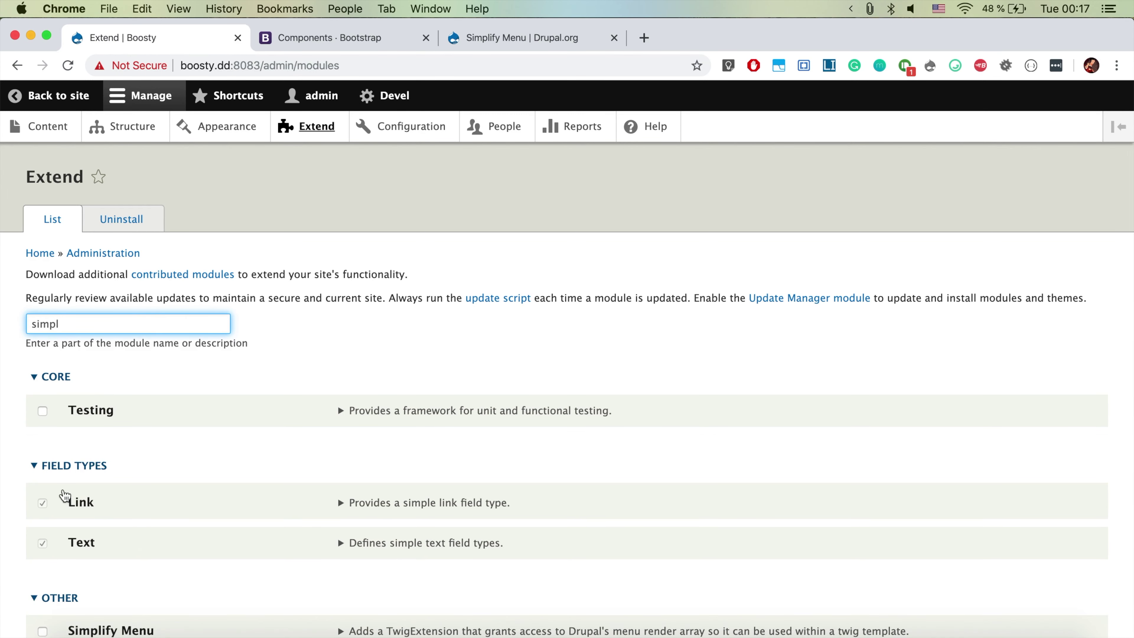
{"action": "scroll", "coordinate": [52, 571], "scroll_direction": "down", "scroll_amount": 3}
{"action": "left_click", "coordinate": [85, 536]}
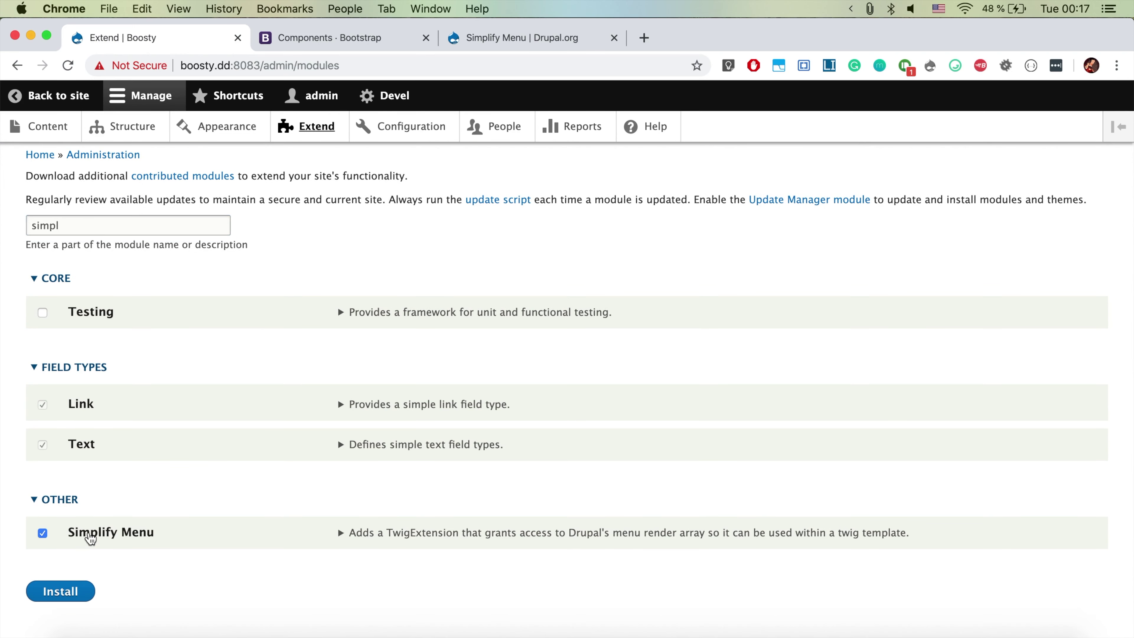
{"action": "left_click", "coordinate": [61, 590]}
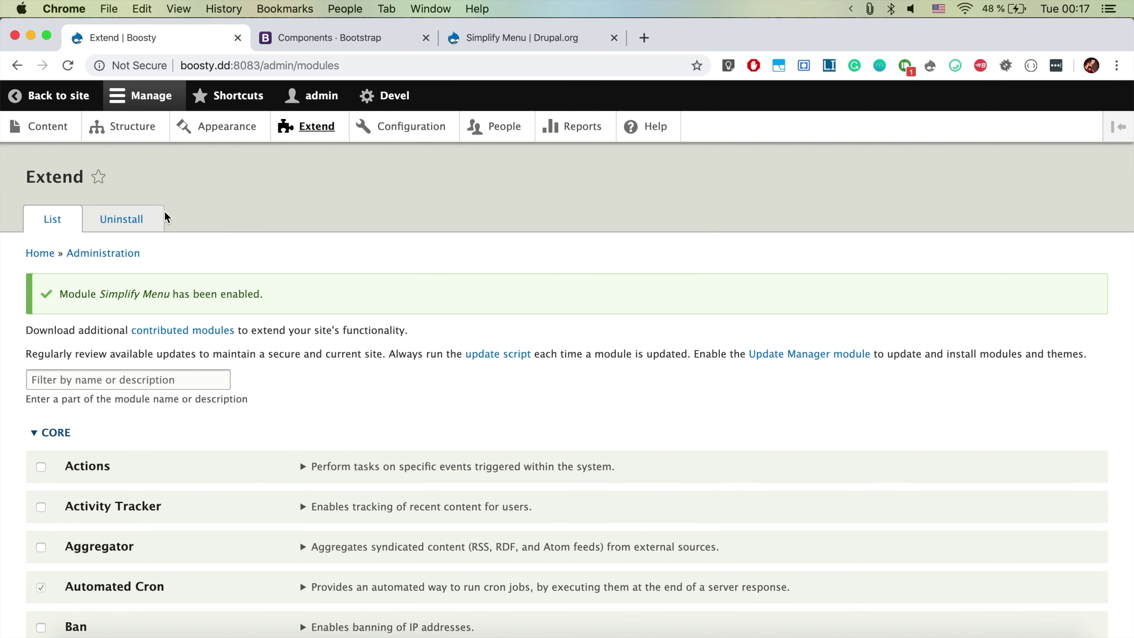
View the Boosty front page, and examine the default navbar example and its markup in the Bootstrap 3.3 documentation.
{"action": "left_click", "coordinate": [78, 99]}
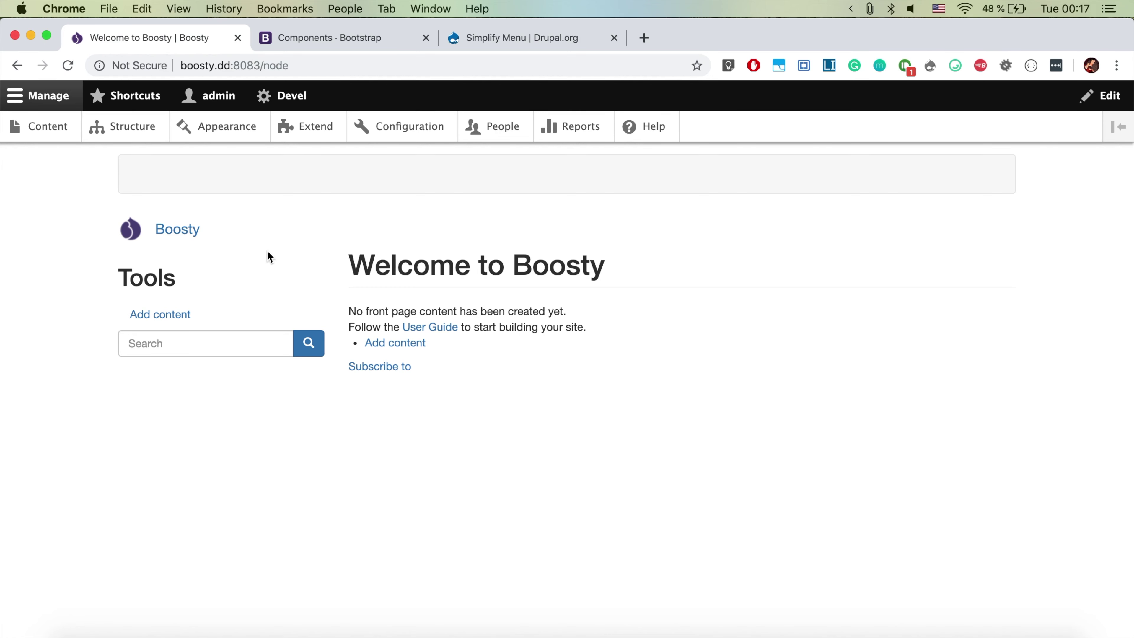
{"action": "left_click", "coordinate": [307, 40]}
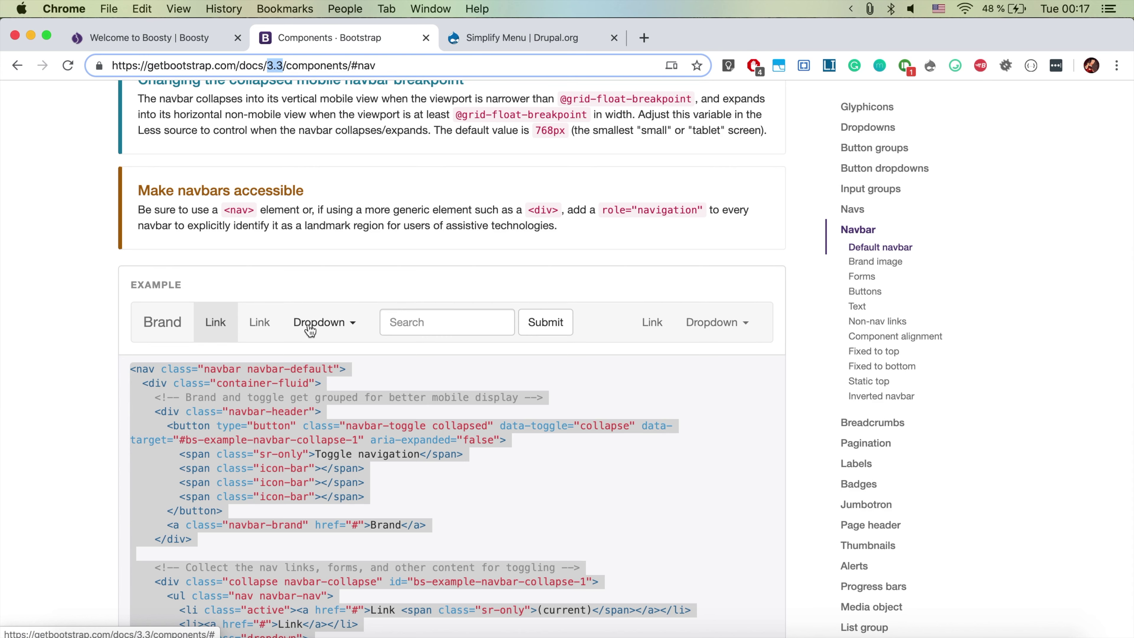
{"action": "scroll", "coordinate": [310, 330], "scroll_direction": "down", "scroll_amount": 2}
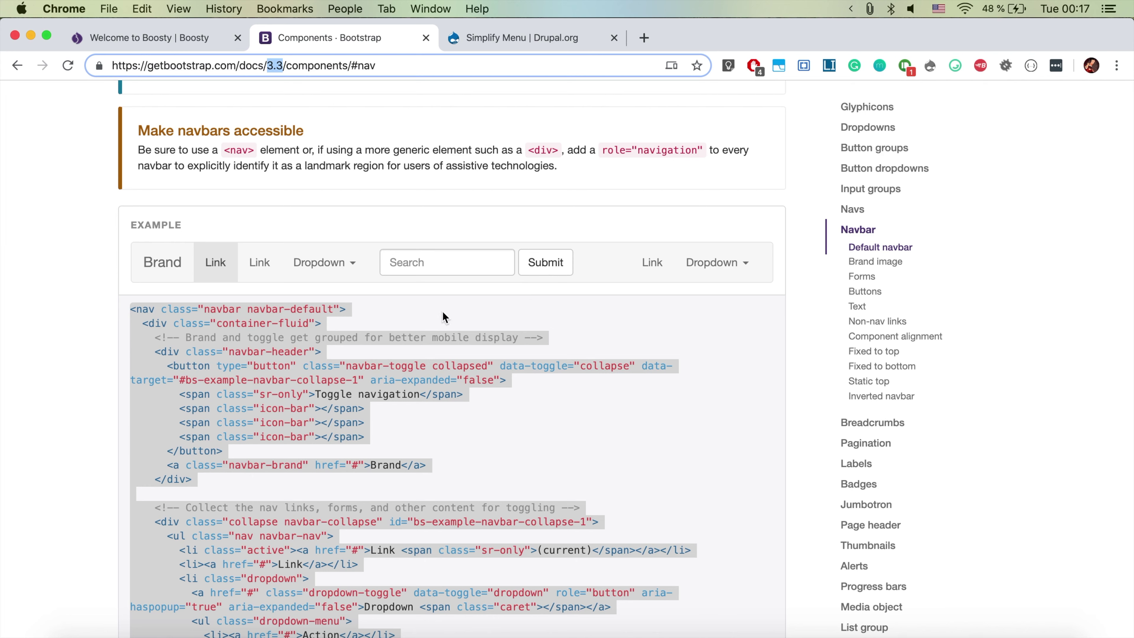
{"action": "left_click", "coordinate": [411, 437]}
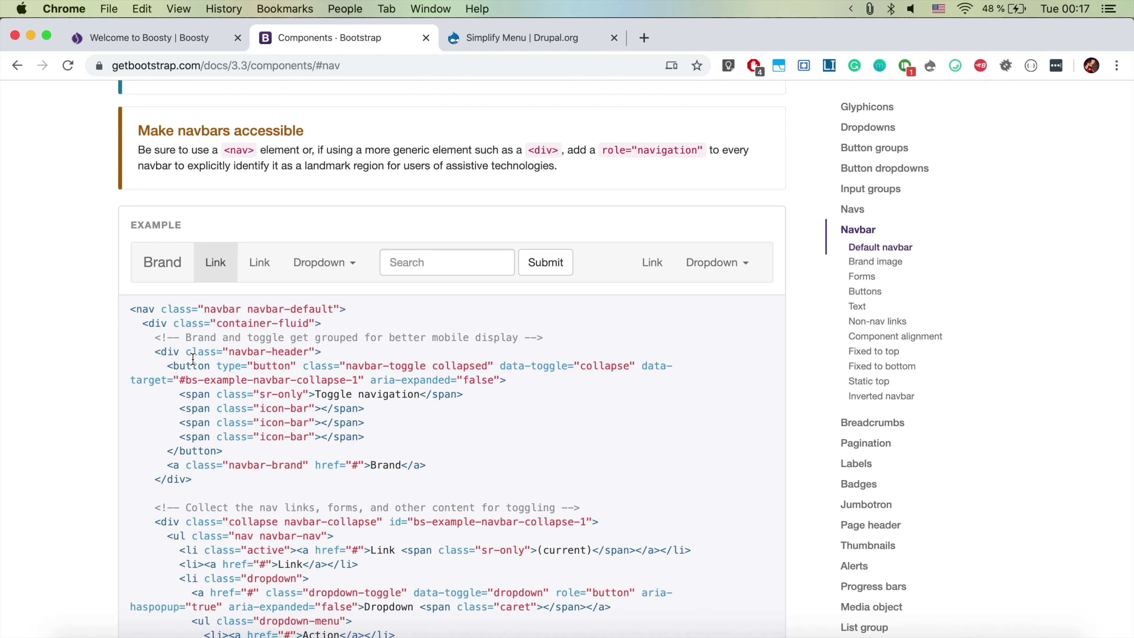
Switch to Visual Studio Code and open the custom boosty theme's boosty.info.yml to check its base theme and regions.
{"action": "left_click", "coordinate": [318, 634]}
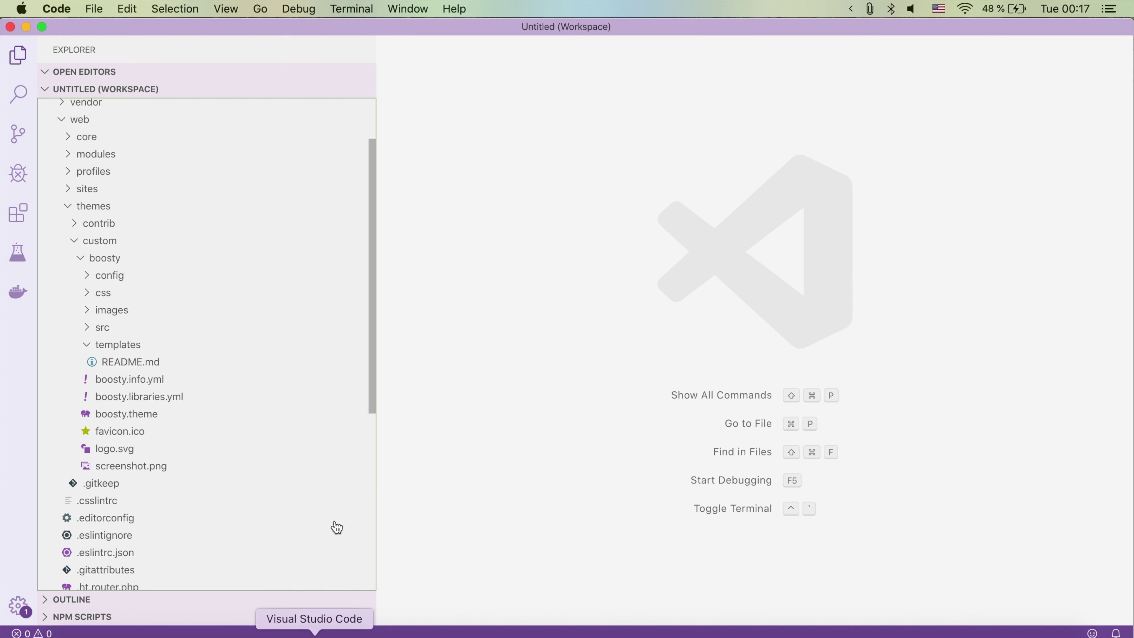
{"action": "scroll", "coordinate": [221, 332], "scroll_direction": "up", "scroll_amount": 2}
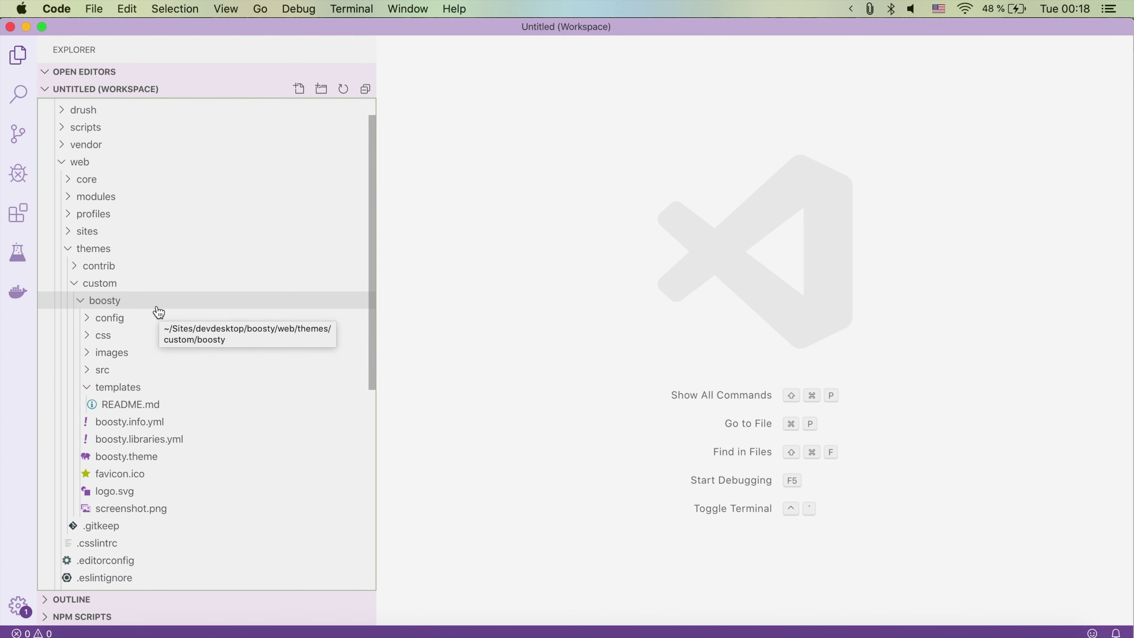
{"action": "left_click", "coordinate": [158, 425]}
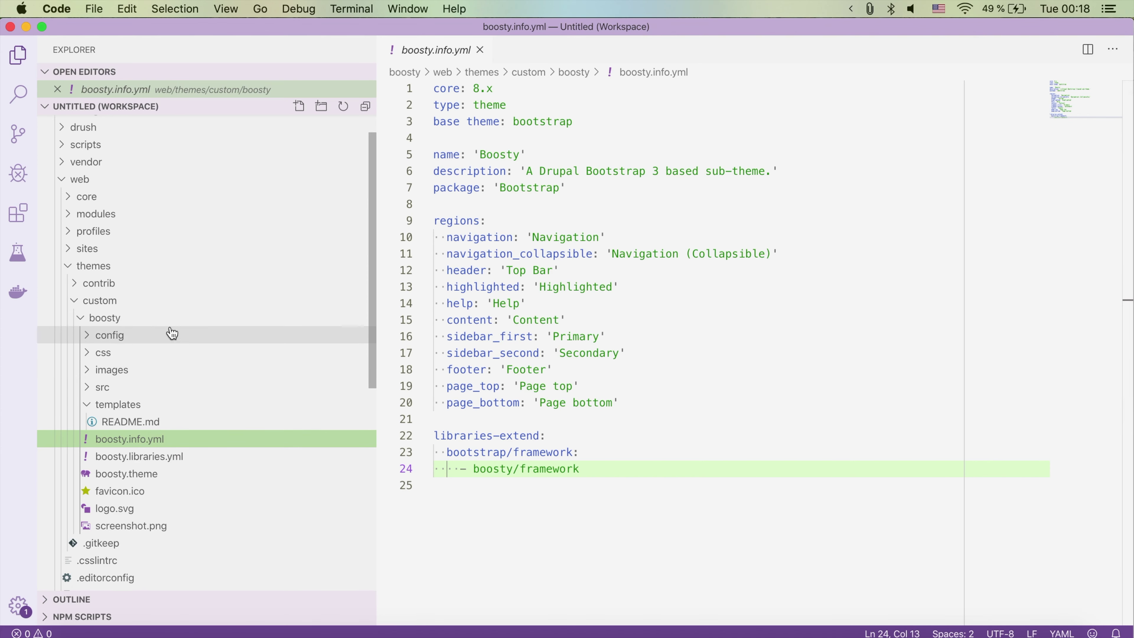
Copy page.html.twig from the contrib bootstrap theme's templates/system folder into the custom boosty theme's templates folder.
{"action": "left_click", "coordinate": [144, 287]}
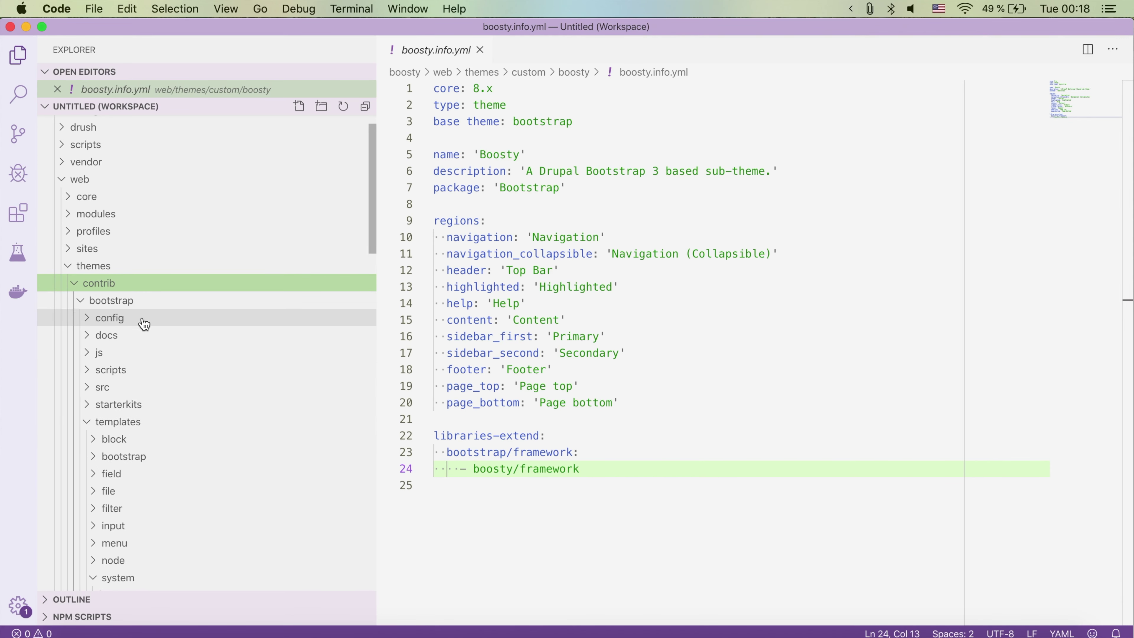
{"action": "scroll", "coordinate": [160, 376], "scroll_direction": "down", "scroll_amount": 3}
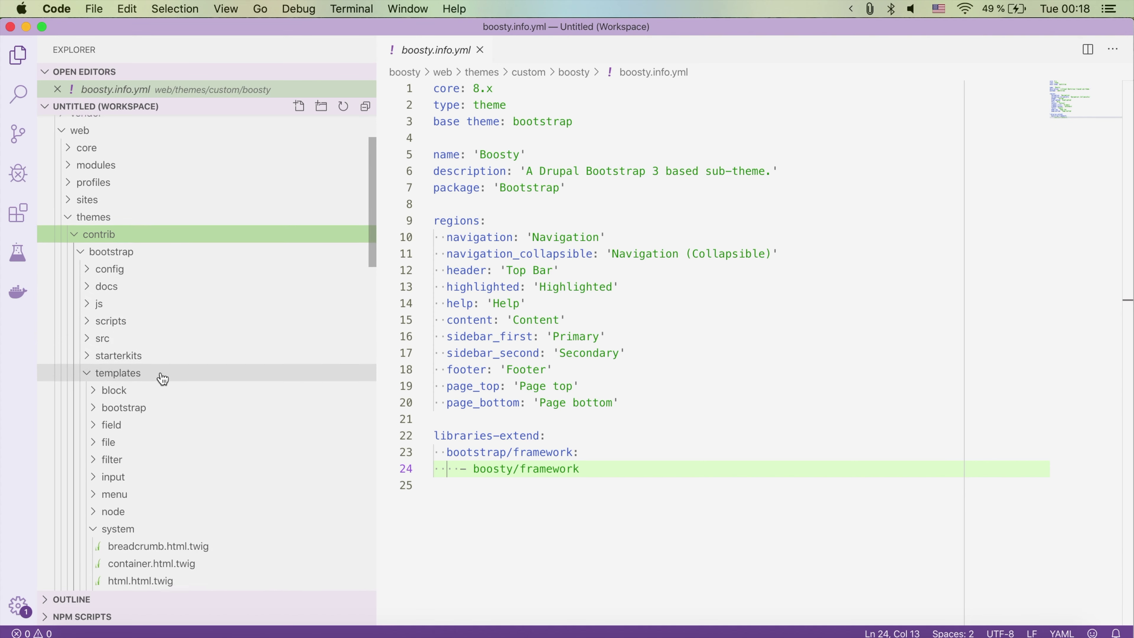
{"action": "scroll", "coordinate": [161, 378], "scroll_direction": "down", "scroll_amount": 7}
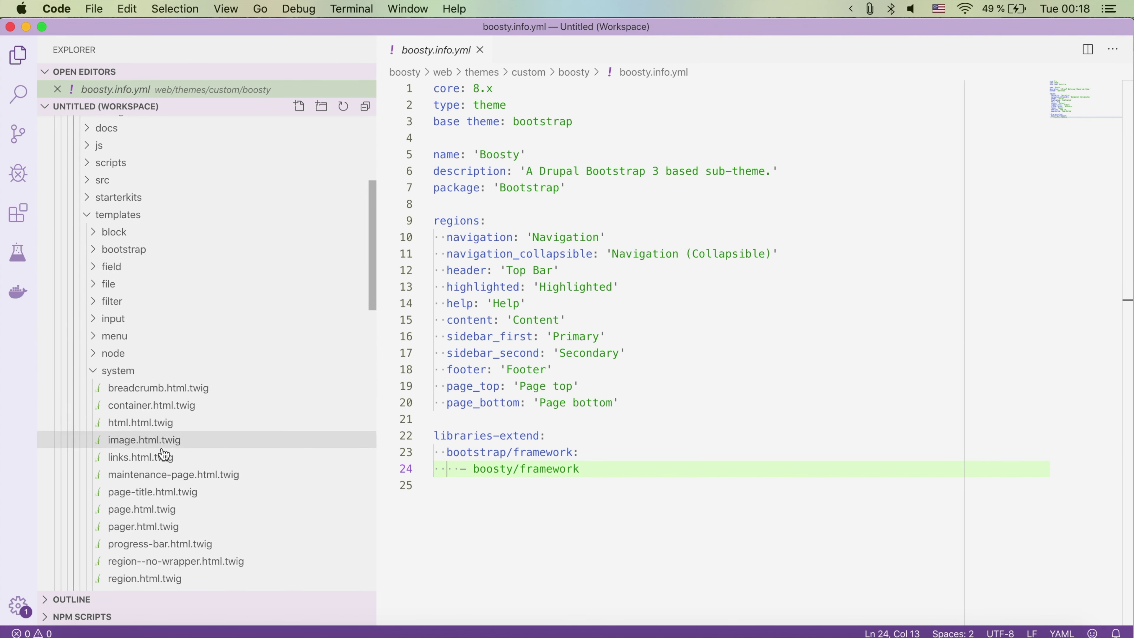
{"action": "right_click", "coordinate": [159, 512]}
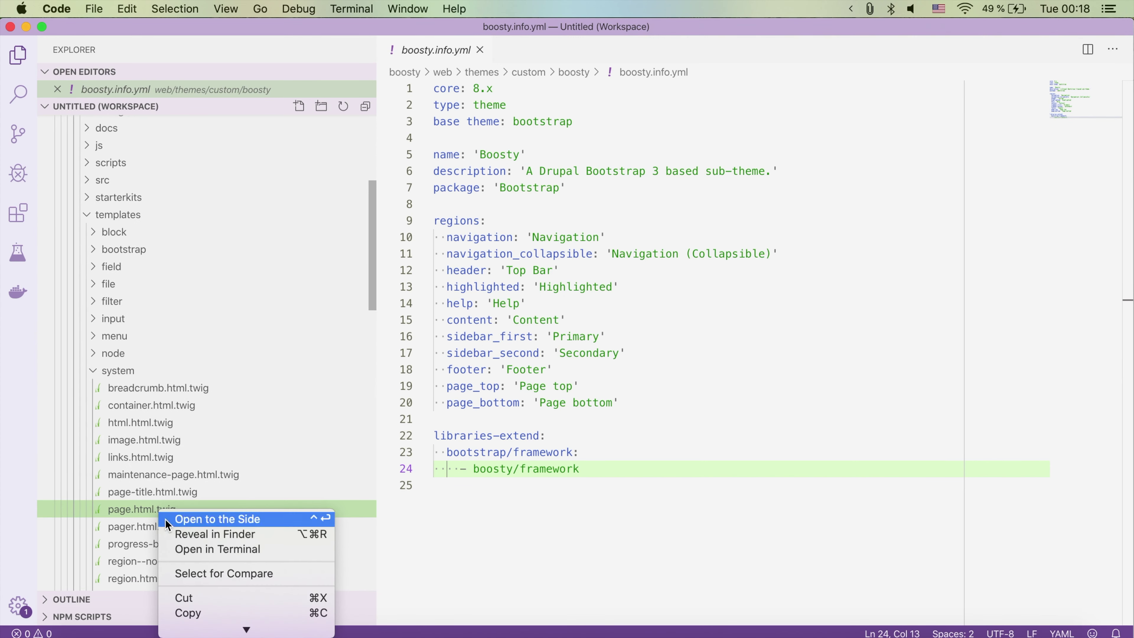
{"action": "left_click", "coordinate": [190, 613]}
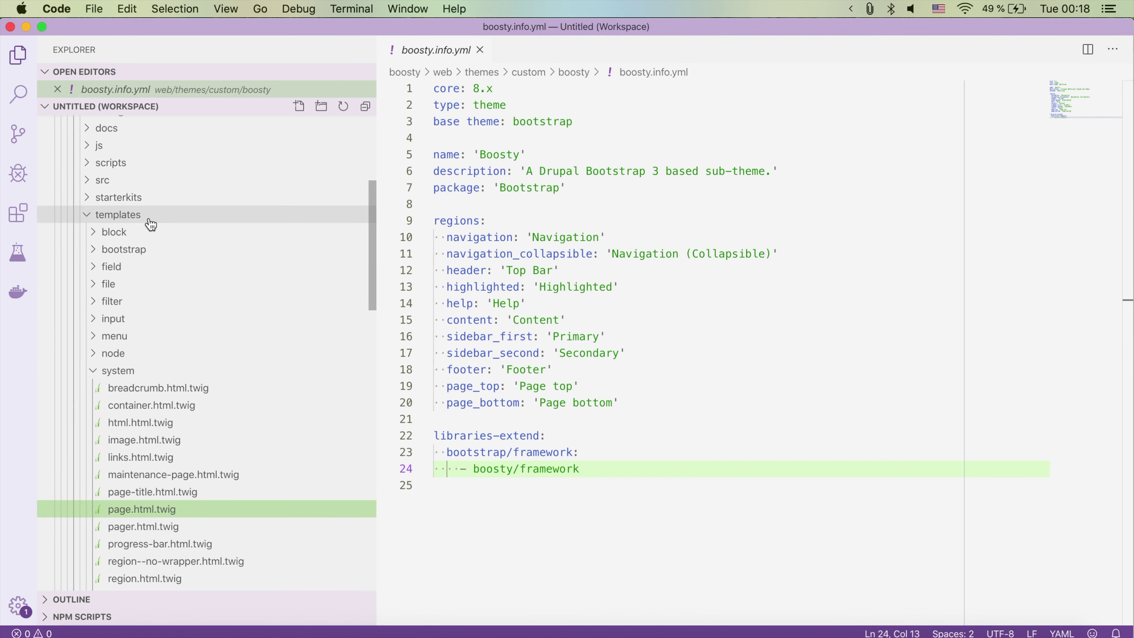
{"action": "scroll", "coordinate": [150, 224], "scroll_direction": "up", "scroll_amount": 4}
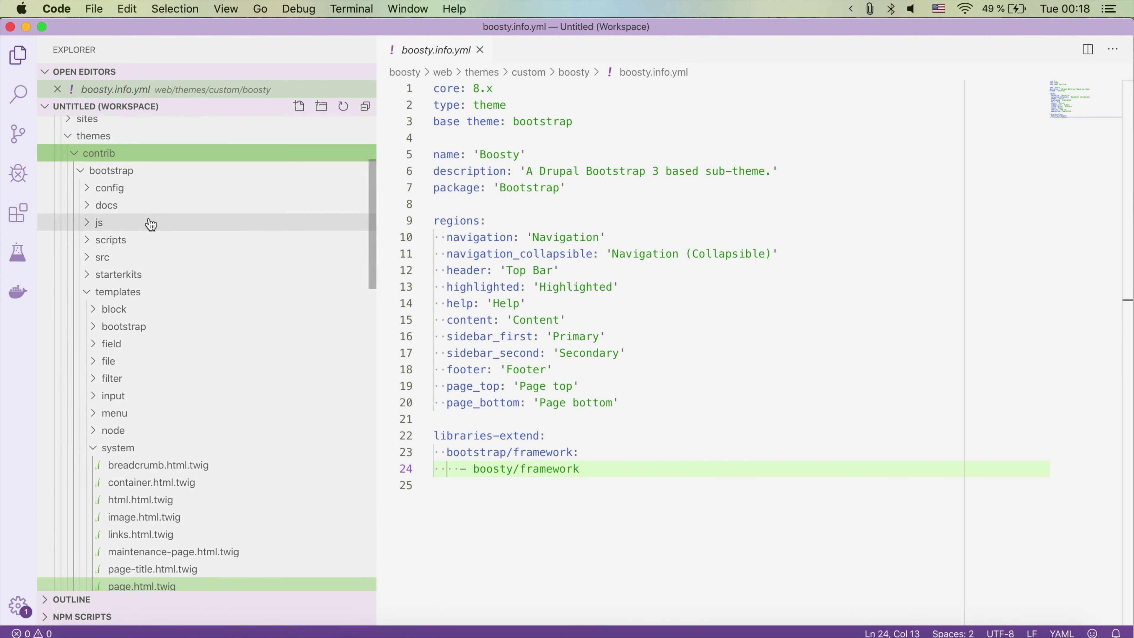
{"action": "left_click", "coordinate": [133, 172]}
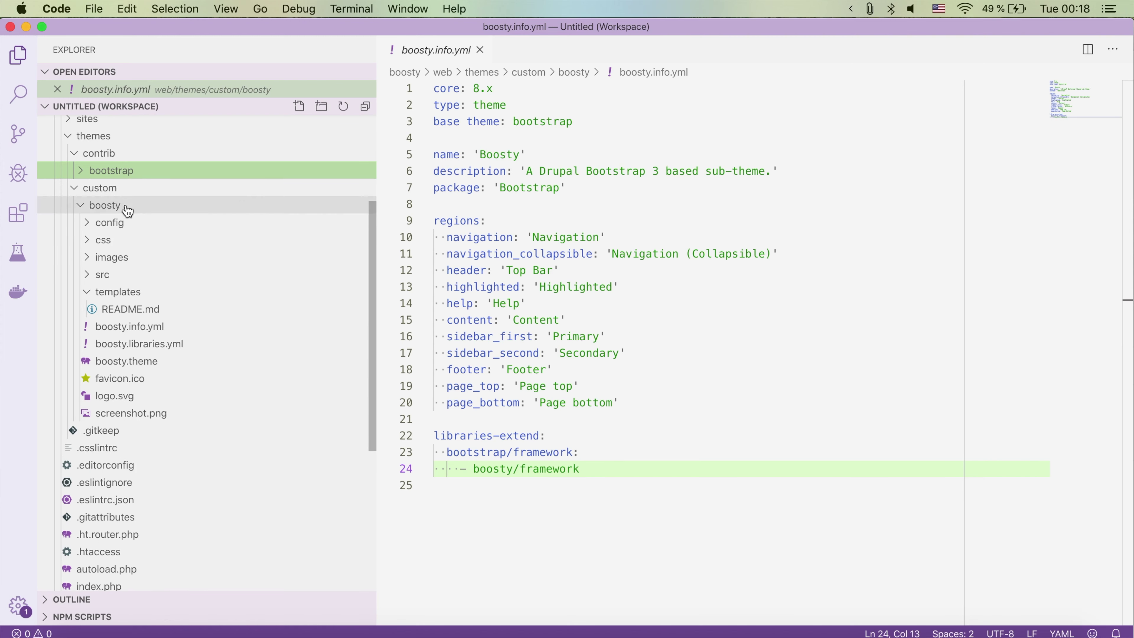
{"action": "left_click", "coordinate": [141, 294]}
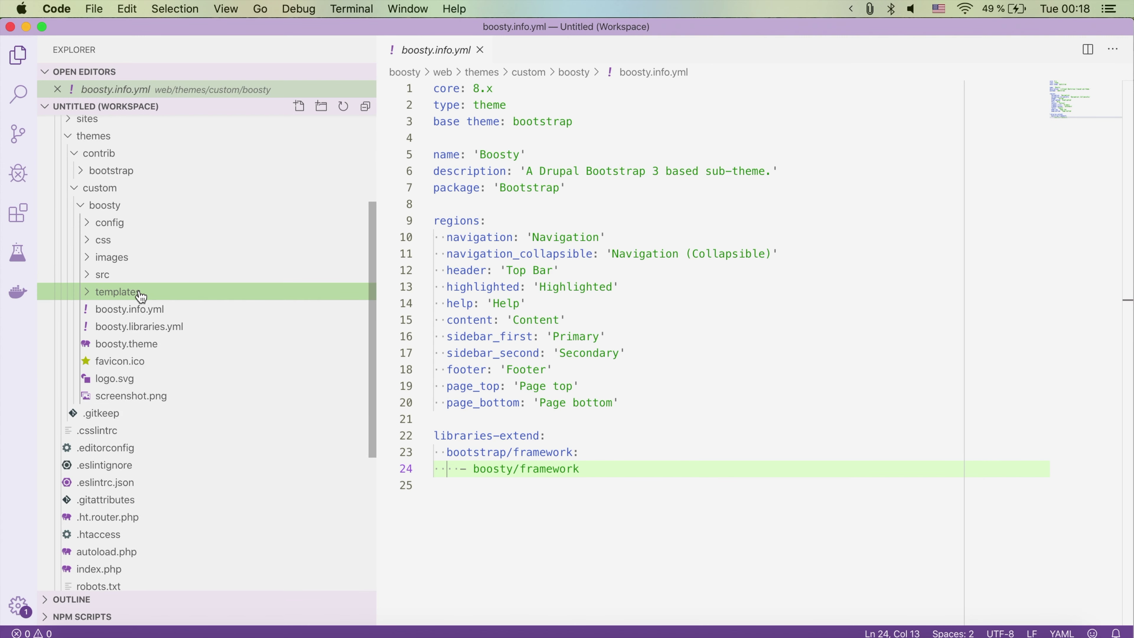
{"action": "left_click", "coordinate": [141, 296]}
{"action": "right_click", "coordinate": [141, 296]}
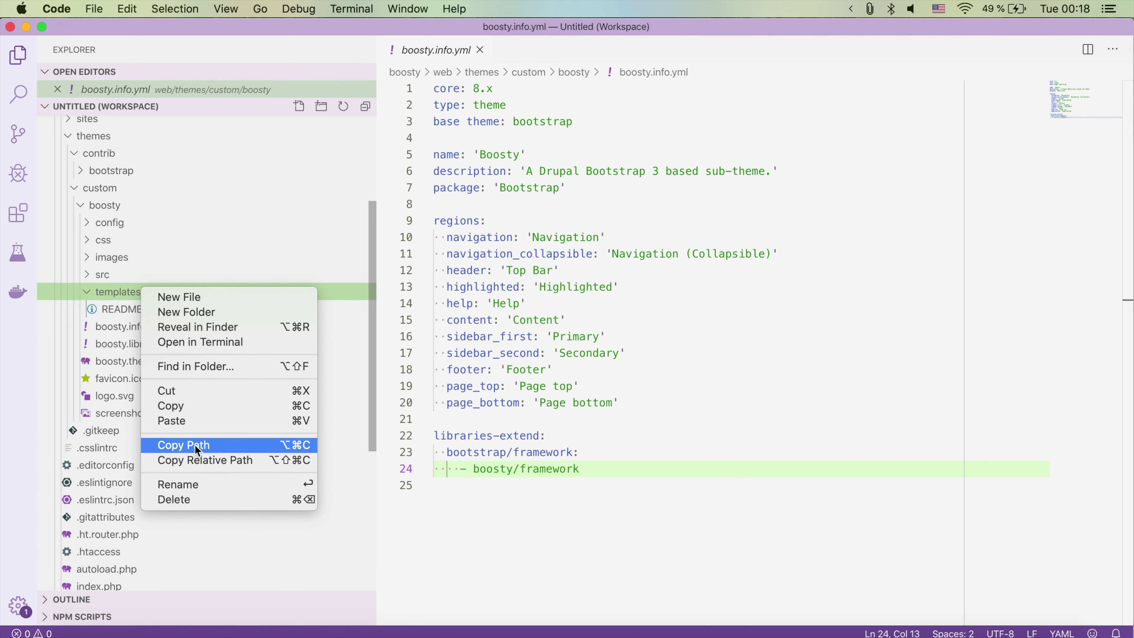
{"action": "left_click", "coordinate": [196, 421]}
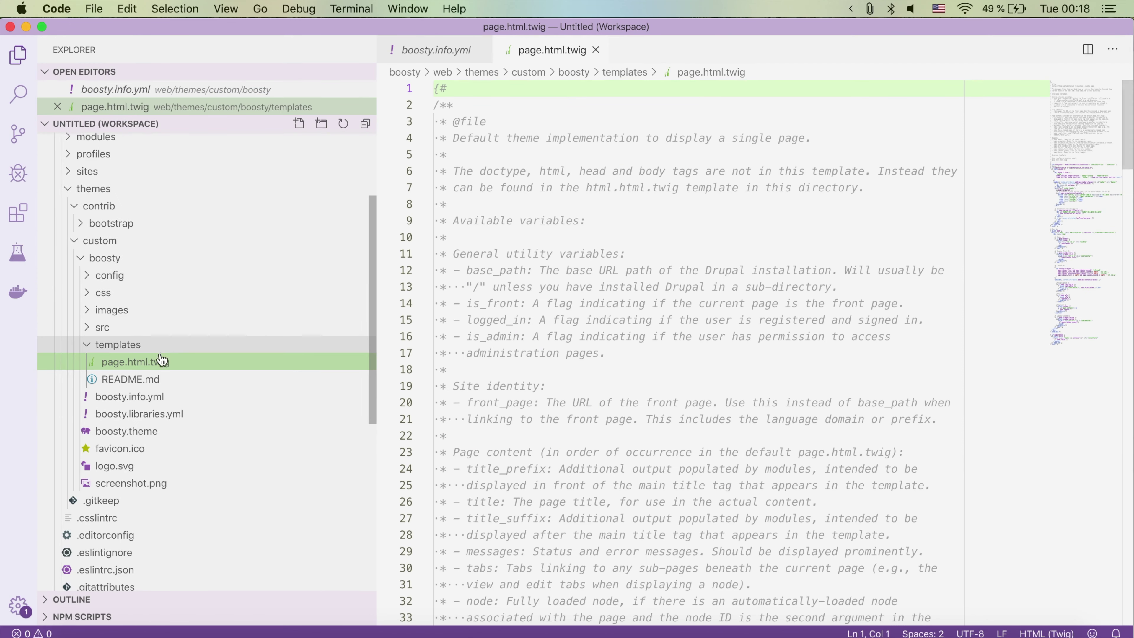
Locate the navbar block in the new page.html.twig and copy the complete default navbar example markup from the Bootstrap documentation in Chrome.
{"action": "scroll", "coordinate": [585, 321], "scroll_direction": "down", "scroll_amount": 15}
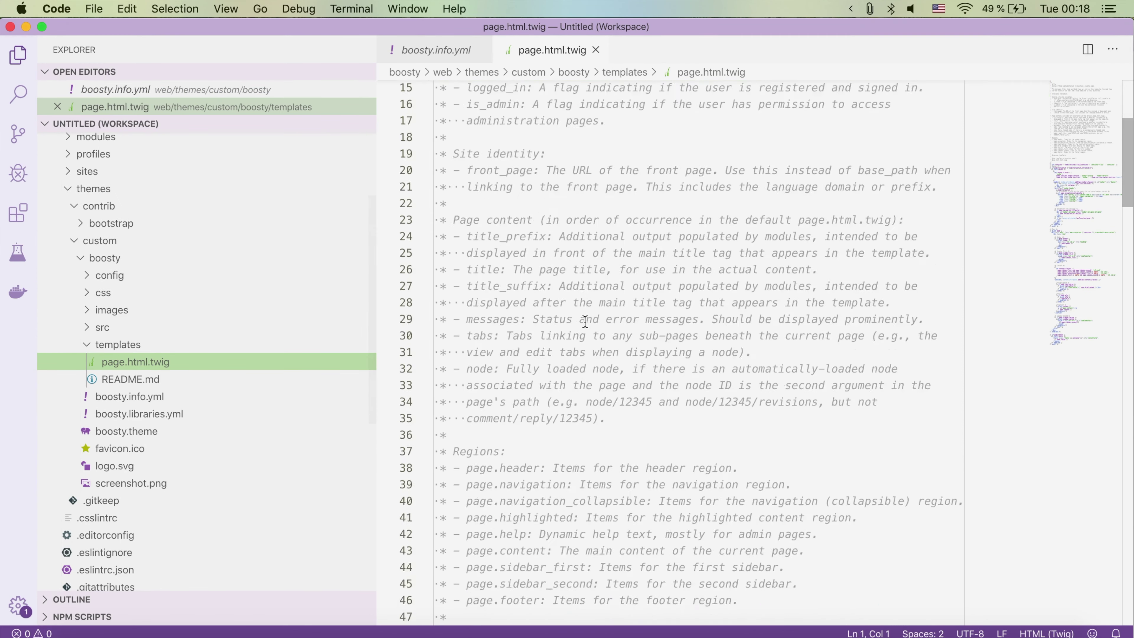
{"action": "scroll", "coordinate": [585, 321], "scroll_direction": "up", "scroll_amount": 3}
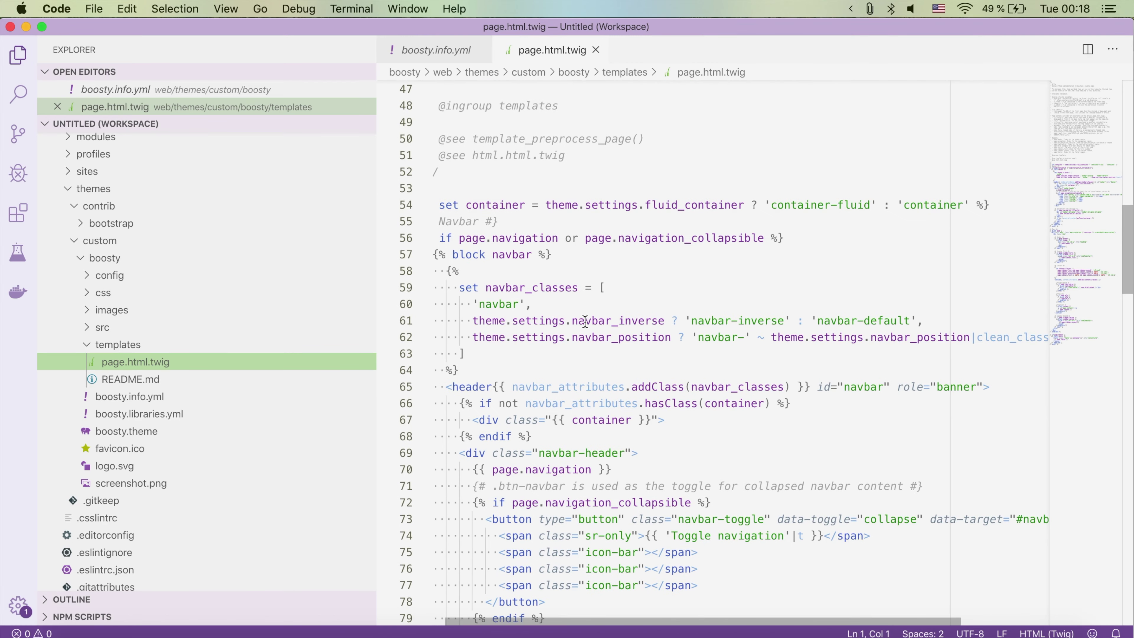
{"action": "key", "text": "super+Tab"}
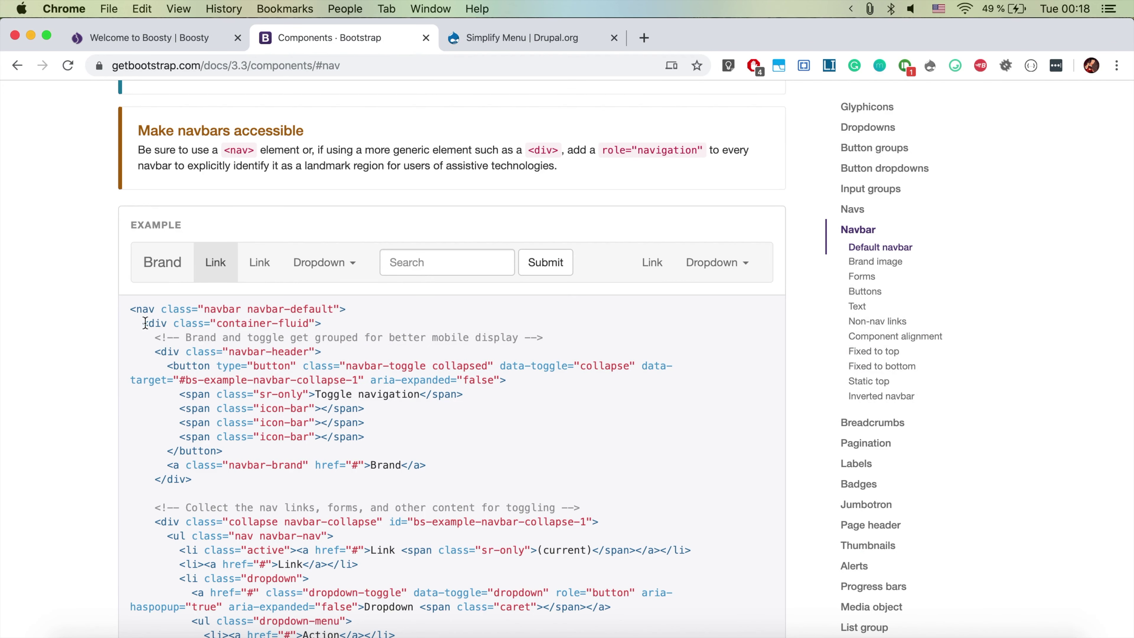
{"action": "left_click_drag", "start_coordinate": [133, 308], "coordinate": [366, 438]}
{"action": "scroll", "coordinate": [186, 442], "scroll_direction": "down", "scroll_amount": 10}
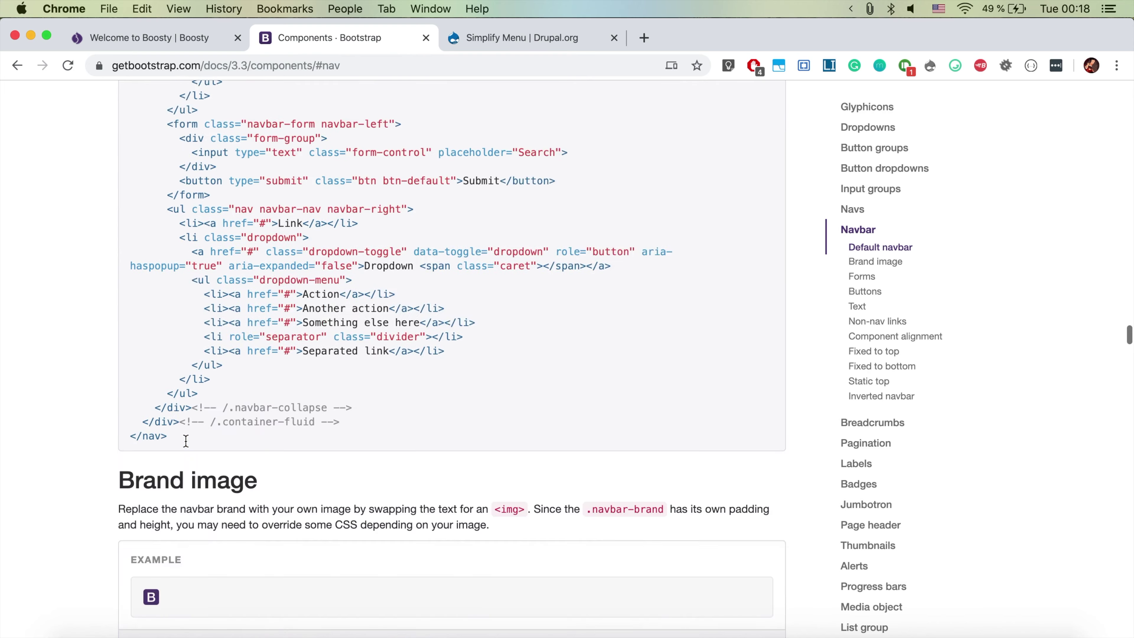
{"action": "left_click", "coordinate": [210, 363], "text": "shift"}
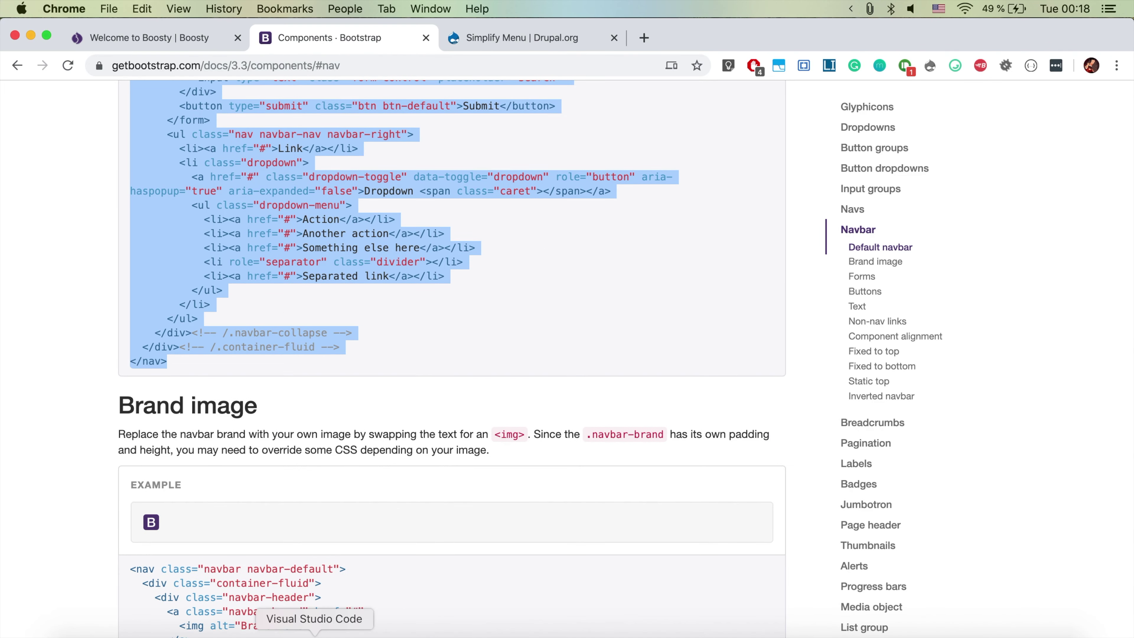
In Visual Studio Code, replace the whole conditional navbar block in page.html.twig with the copied Bootstrap nav markup and save the file.
{"action": "left_click", "coordinate": [315, 635]}
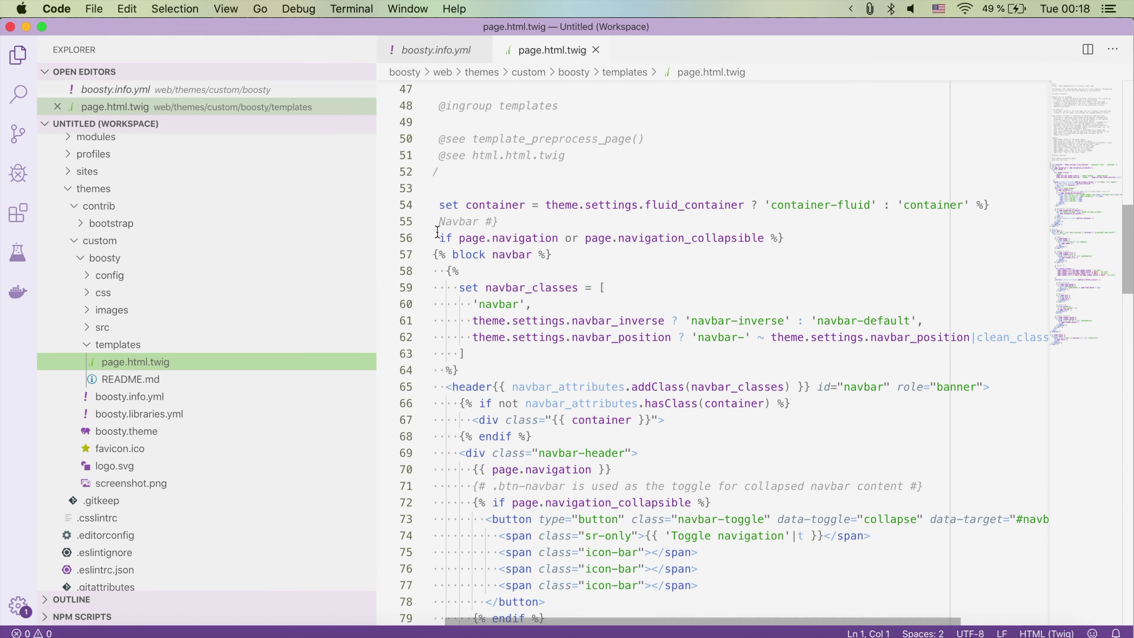
{"action": "scroll", "coordinate": [438, 232], "scroll_direction": "left", "scroll_amount": 1}
{"action": "left_click_drag", "start_coordinate": [438, 229], "coordinate": [481, 342]}
{"action": "scroll", "coordinate": [481, 343], "scroll_direction": "down", "scroll_amount": 8}
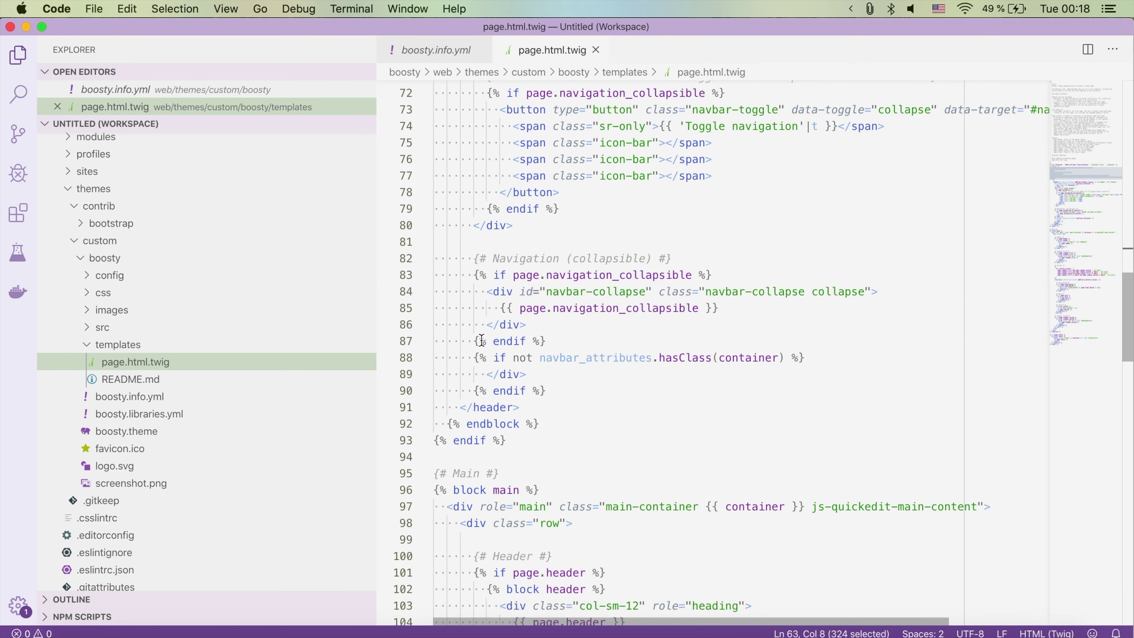
{"action": "scroll", "coordinate": [482, 341], "scroll_direction": "down", "scroll_amount": 2}
{"action": "left_click", "coordinate": [532, 392], "text": "shift"}
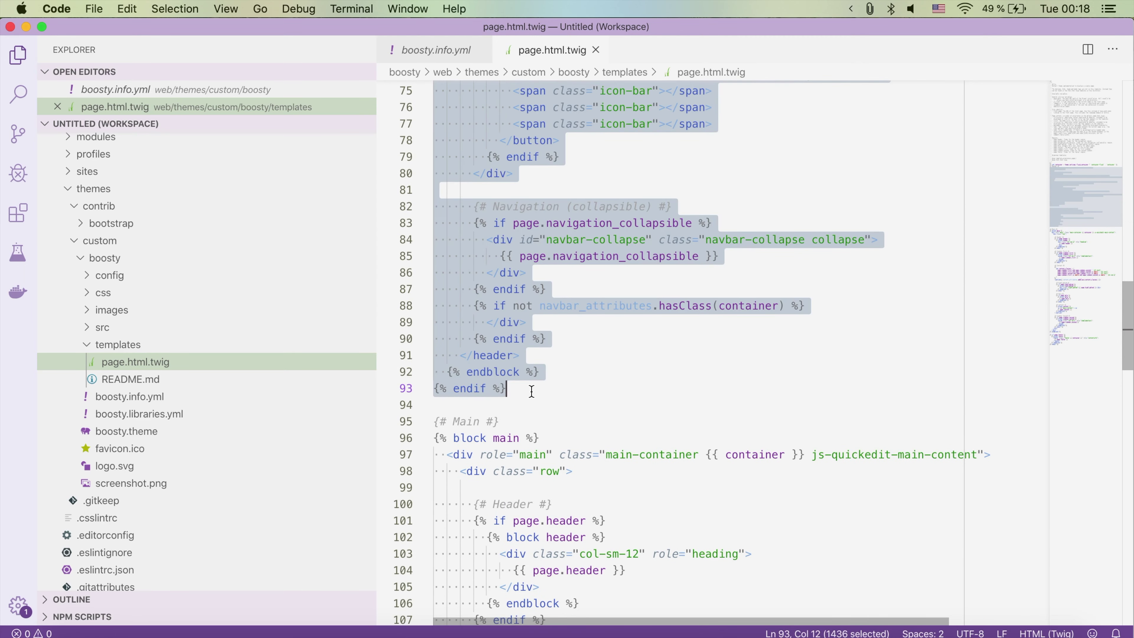
{"action": "key", "text": "BackSpace"}
{"action": "key", "text": "super+v"}
{"action": "scroll", "coordinate": [534, 389], "scroll_direction": "up", "scroll_amount": 6}
{"action": "scroll", "coordinate": [535, 391], "scroll_direction": "up", "scroll_amount": 7}
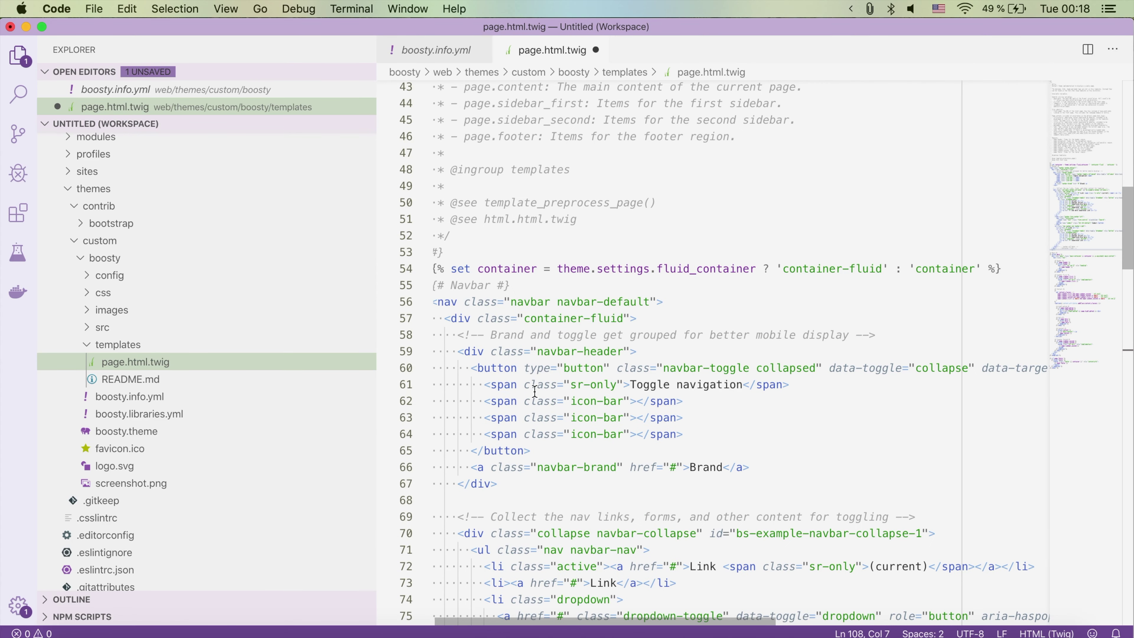
{"action": "key", "text": "super+s"}
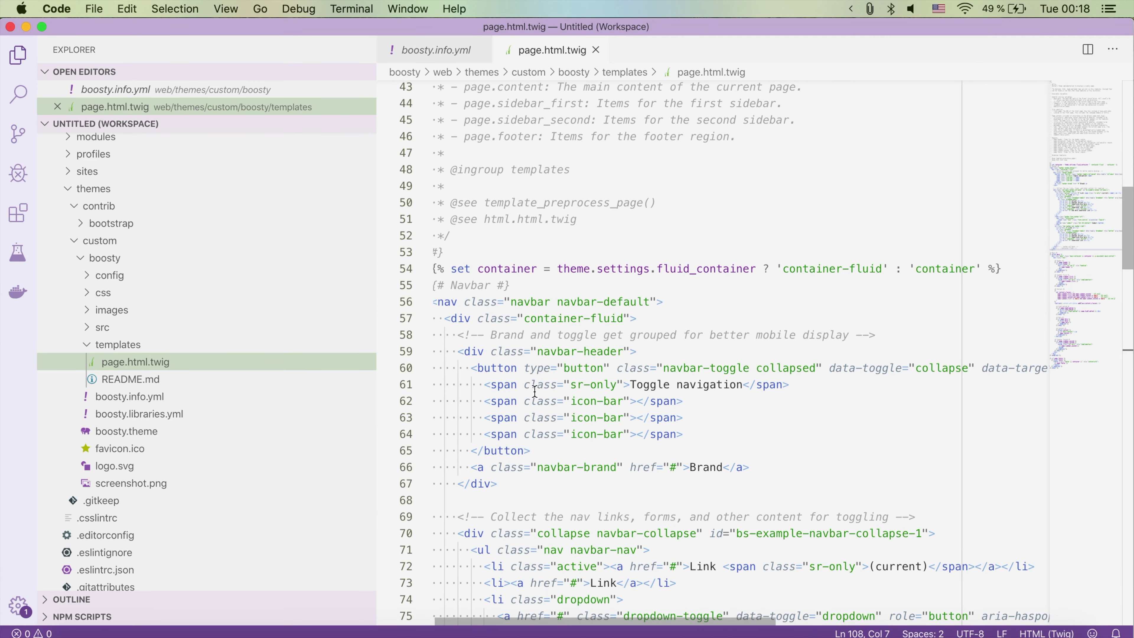
Switch to the Boosty site in Chrome and clear the Drupal cache with Devel to load the new navbar template.
{"action": "key", "text": "super+Tab"}
{"action": "left_click", "coordinate": [161, 38]}
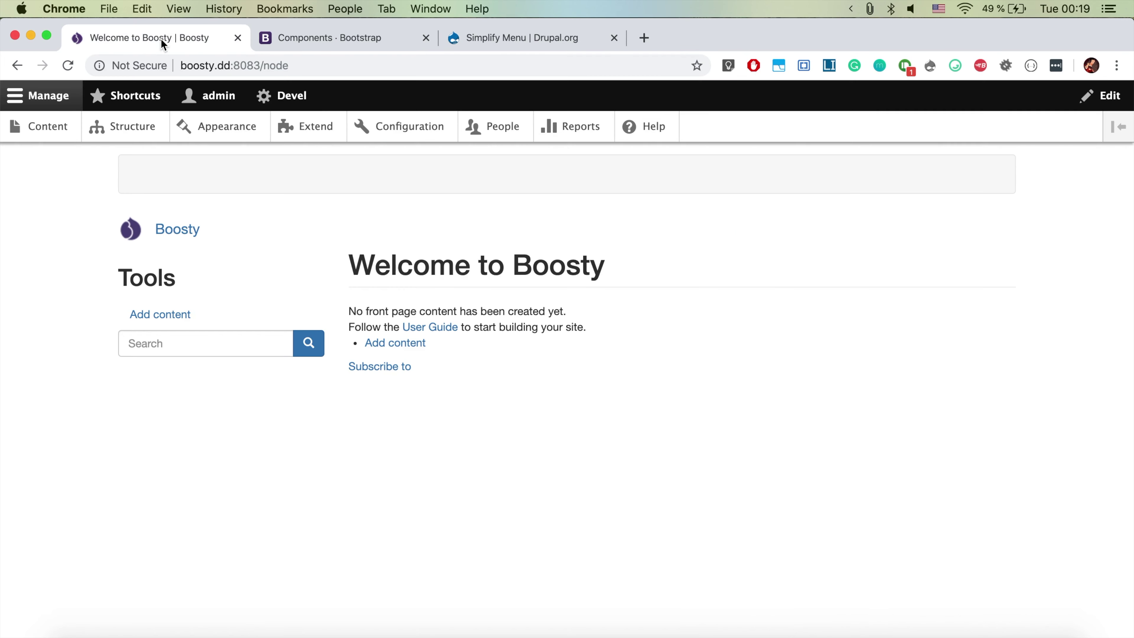
{"action": "left_click", "coordinate": [268, 95]}
{"action": "left_click", "coordinate": [43, 130]}
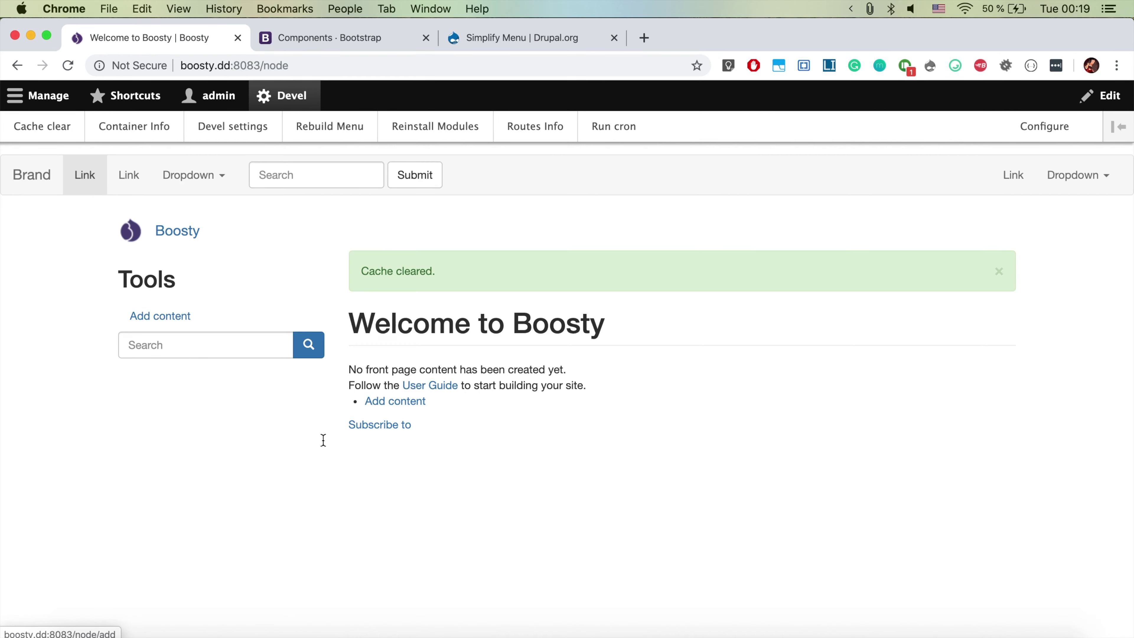
In Visual Studio Code, delete the navbar-right list and the navbar search form from page.html.twig.
{"action": "key", "text": "super+Tab"}
{"action": "scroll", "coordinate": [522, 384], "scroll_direction": "down", "scroll_amount": 8}
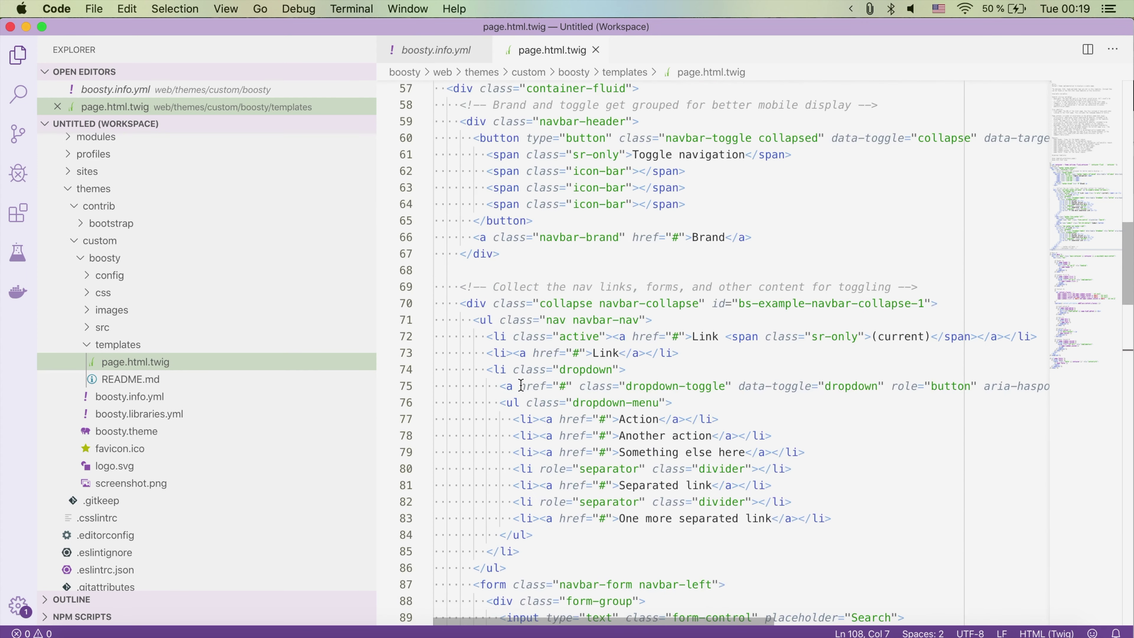
{"action": "scroll", "coordinate": [521, 385], "scroll_direction": "down", "scroll_amount": 6}
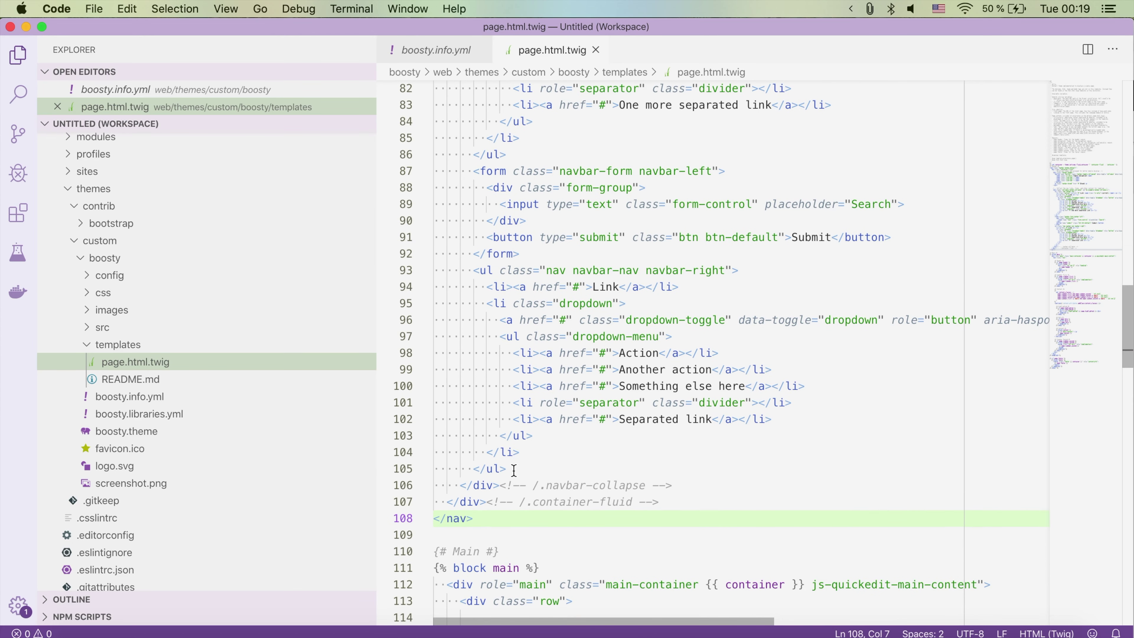
{"action": "left_click", "coordinate": [701, 483]}
{"action": "left_click_drag", "start_coordinate": [701, 483], "coordinate": [435, 278]}
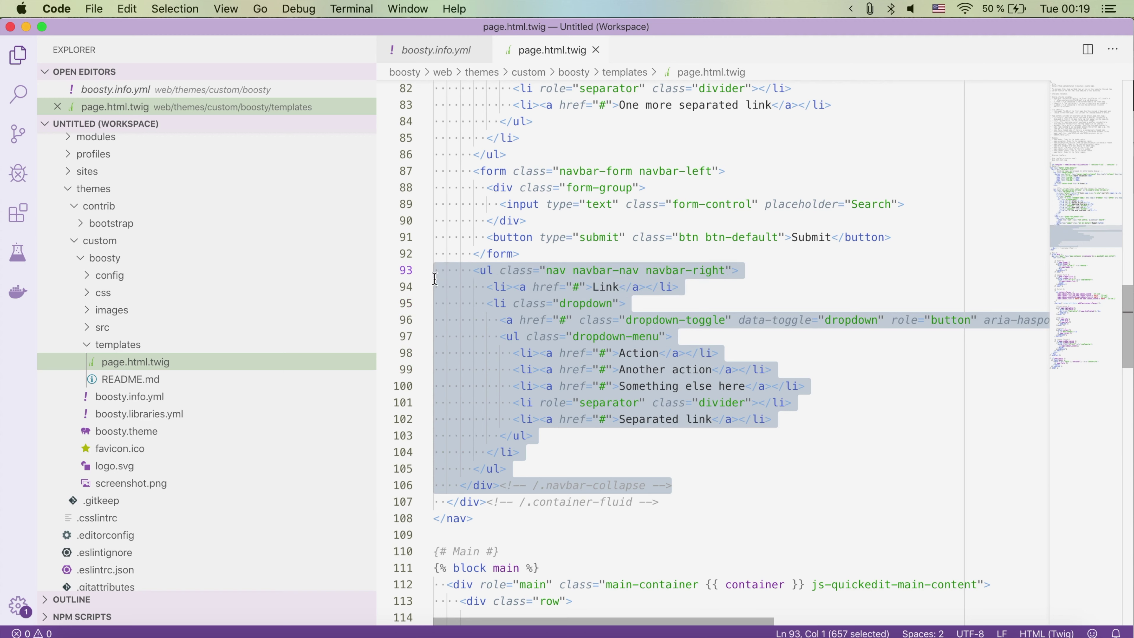
{"action": "left_click", "coordinate": [494, 469]}
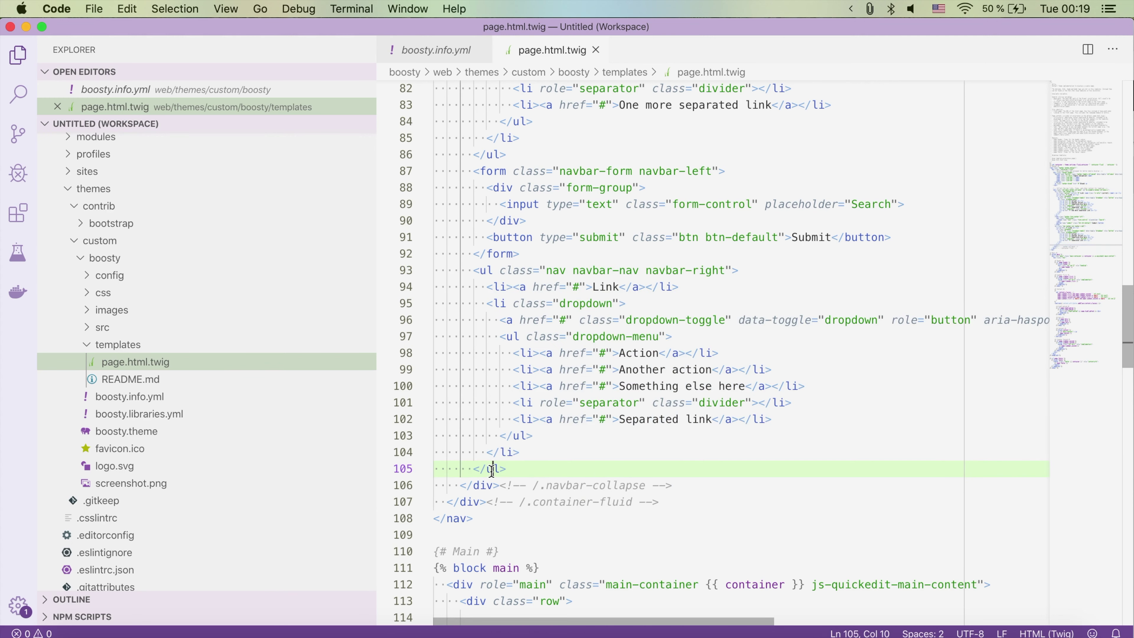
{"action": "left_click_drag", "start_coordinate": [509, 469], "coordinate": [376, 274]}
{"action": "key", "text": "BackSpace"}
{"action": "left_click", "coordinate": [514, 257]}
{"action": "left_click_drag", "start_coordinate": [515, 257], "coordinate": [395, 176]}
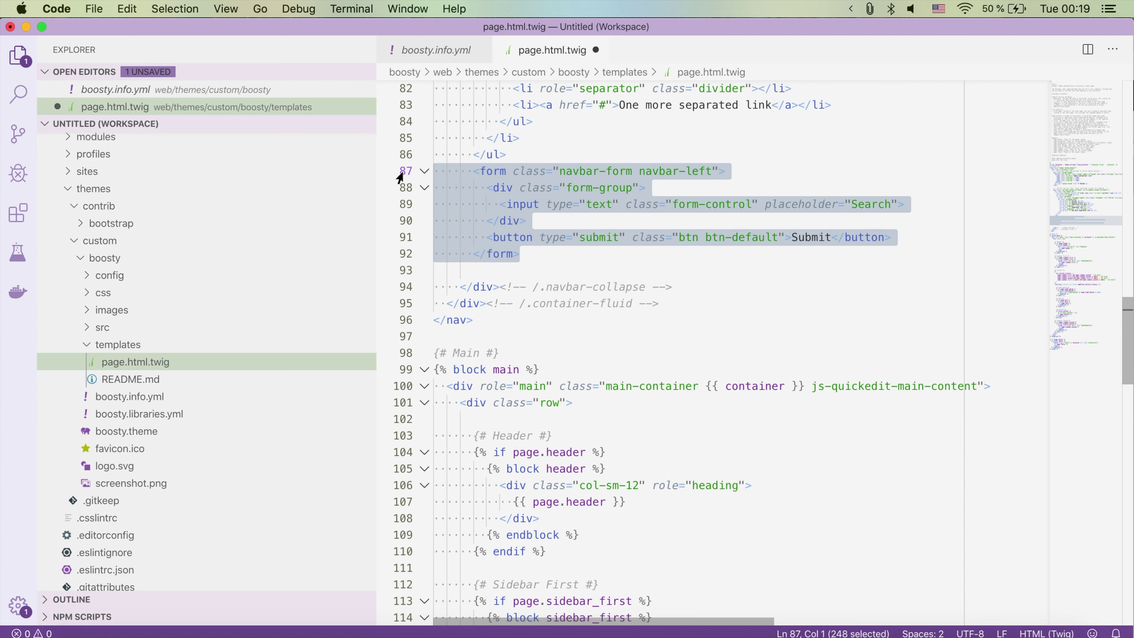
{"action": "key", "text": "BackSpace"}
Delete the whole dropdown list item from the remaining navbar-nav list, keeping only the two plain links.
{"action": "scroll", "coordinate": [521, 225], "scroll_direction": "up", "scroll_amount": 5}
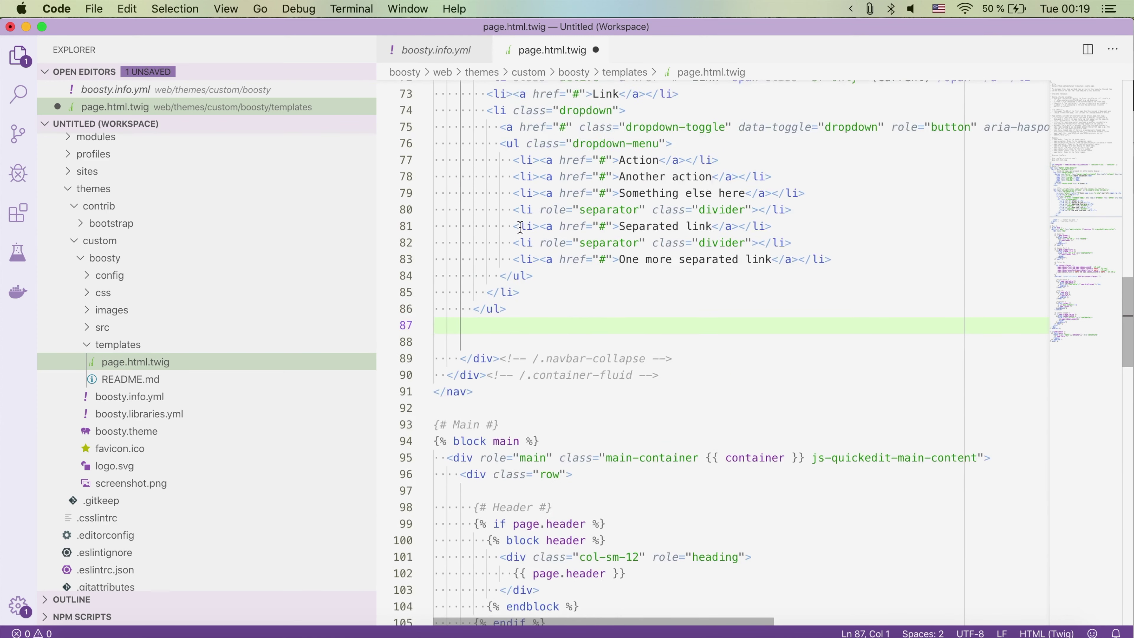
{"action": "scroll", "coordinate": [520, 228], "scroll_direction": "up", "scroll_amount": 2}
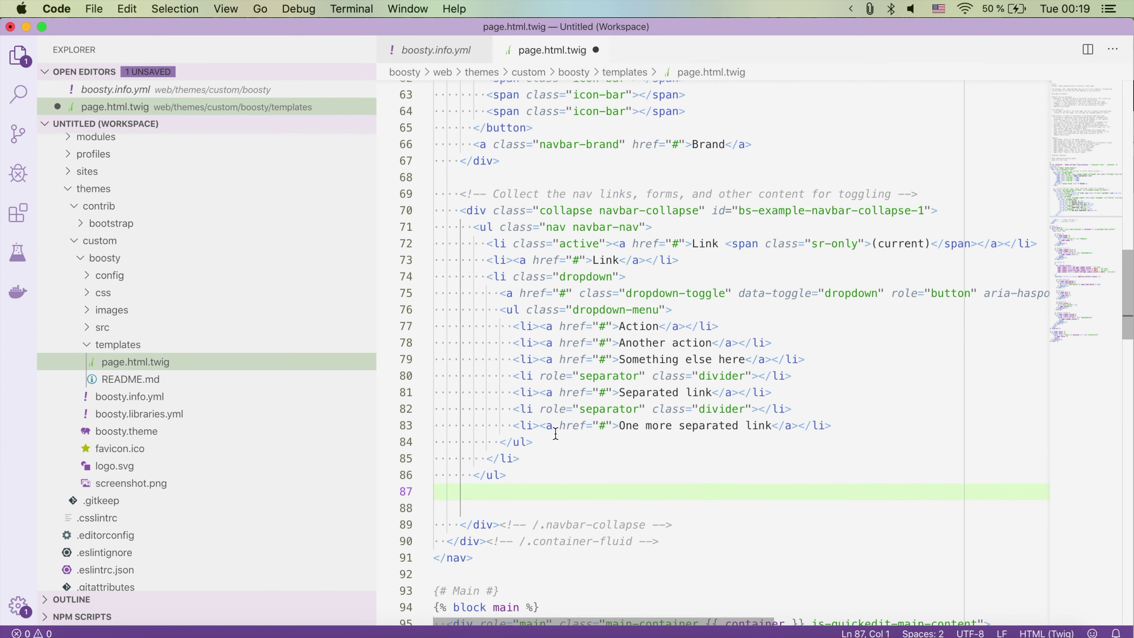
{"action": "left_click", "coordinate": [514, 310]}
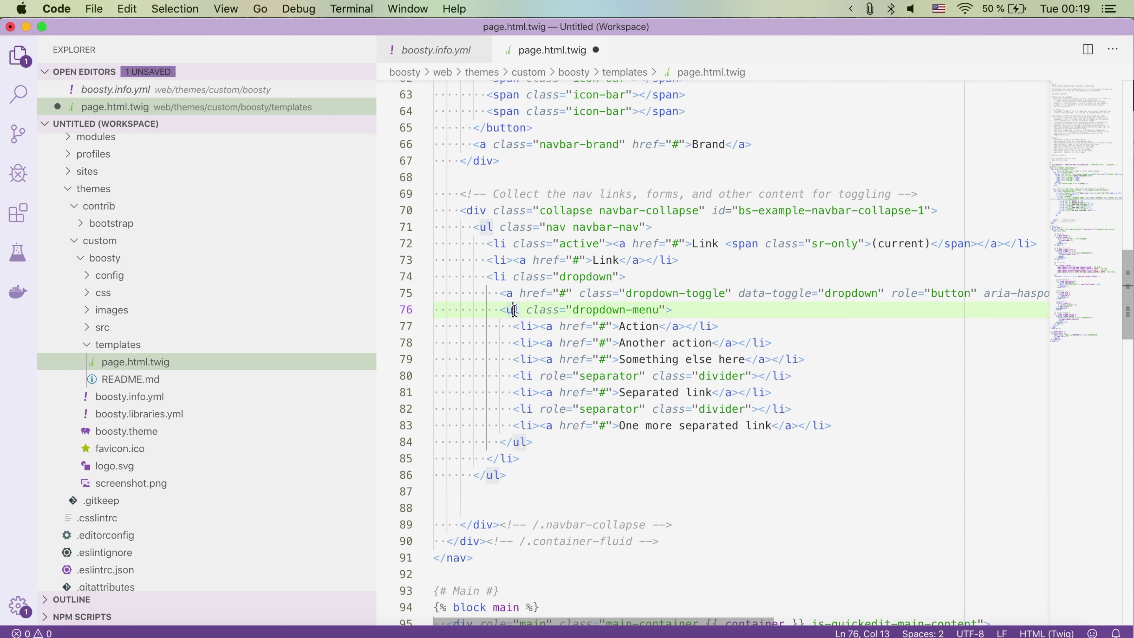
{"action": "left_click", "coordinate": [498, 278]}
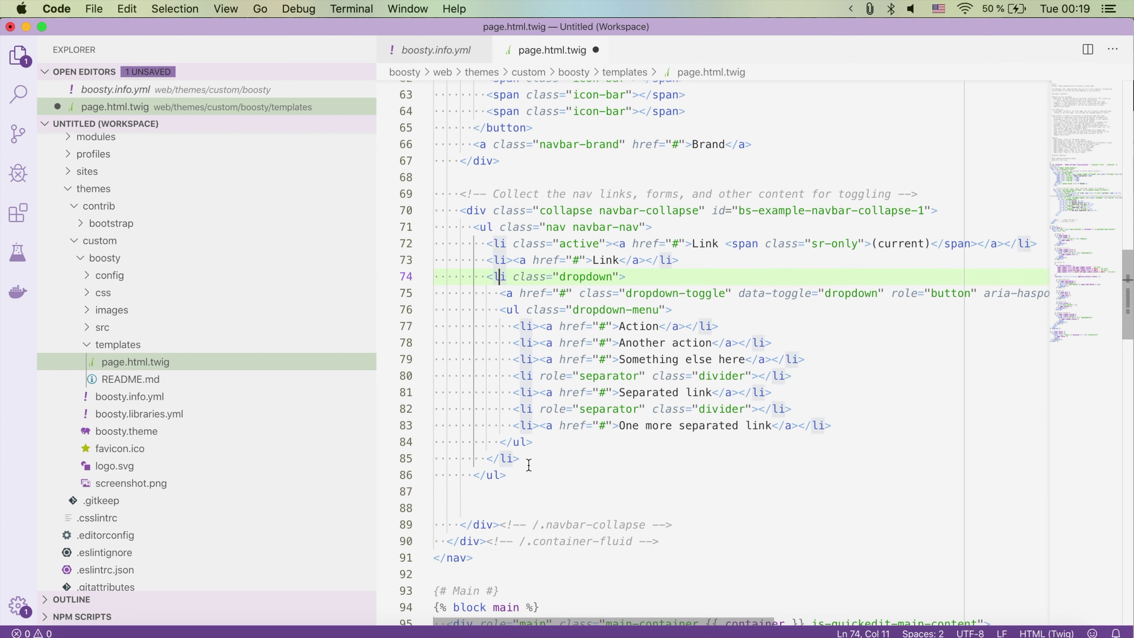
{"action": "left_click_drag", "start_coordinate": [534, 458], "coordinate": [373, 278]}
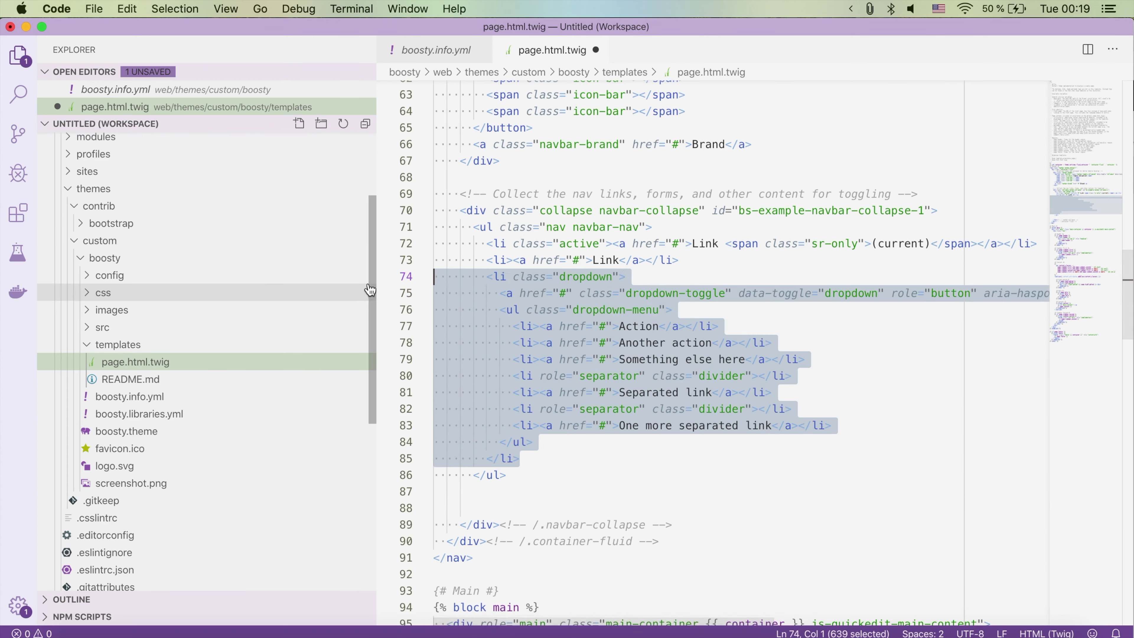
{"action": "key", "text": "BackSpace"}
{"action": "key", "text": "BackSpace"}
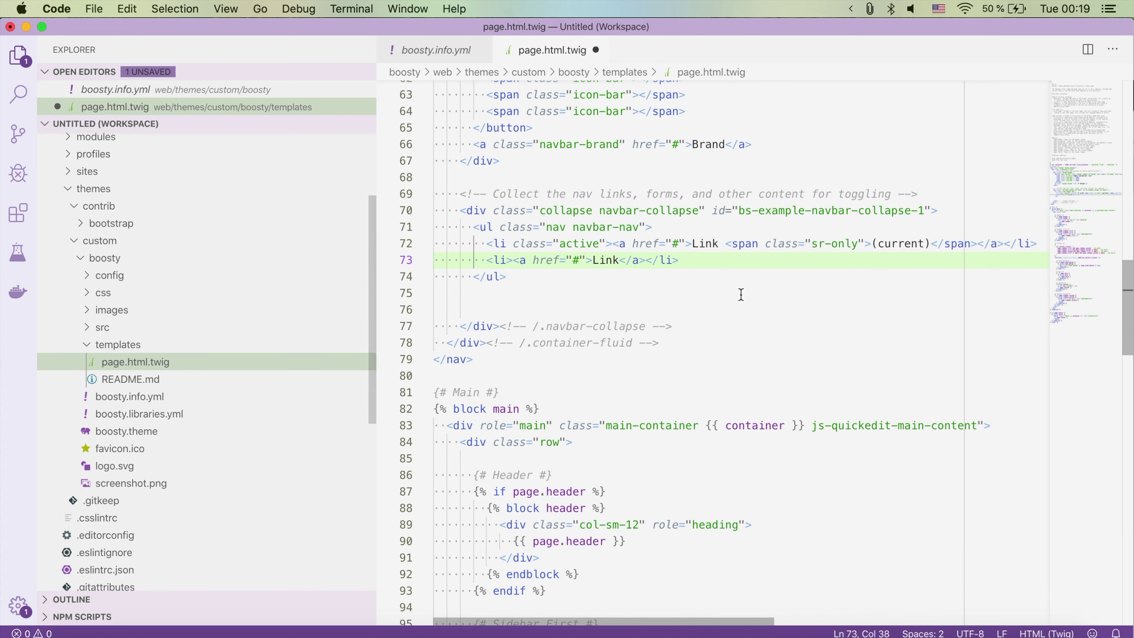
Remove the sr-only "(current)" span from the active link and the blank lines after the list, and save page.html.twig.
{"action": "left_click_drag", "start_coordinate": [727, 243], "coordinate": [979, 235]}
{"action": "key", "text": "BackSpace"}
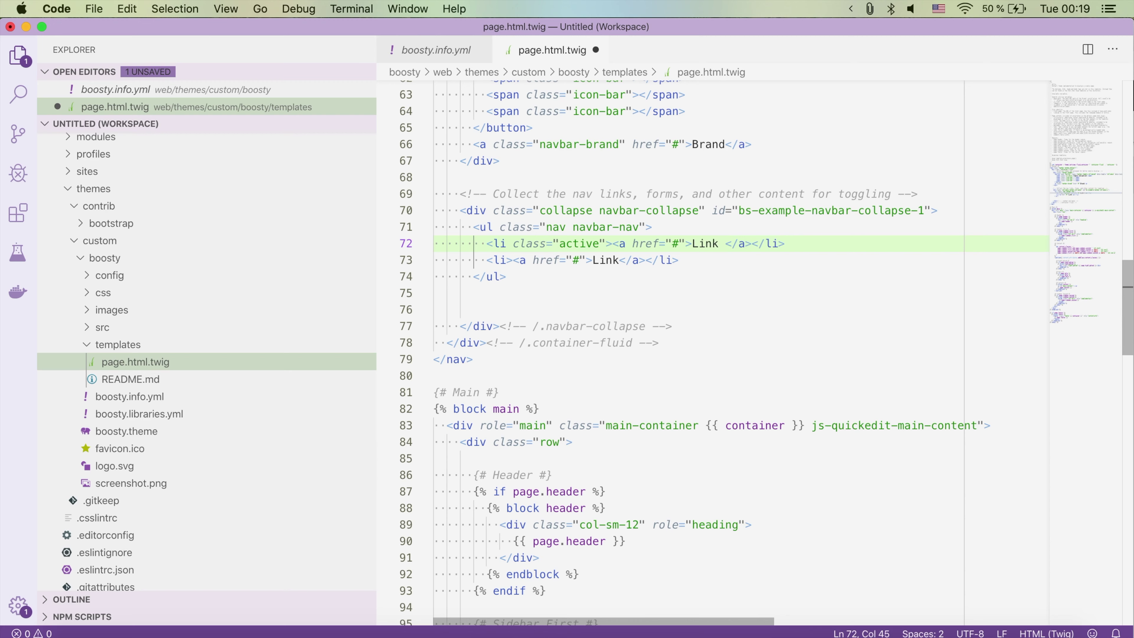
{"action": "key", "text": "BackSpace"}
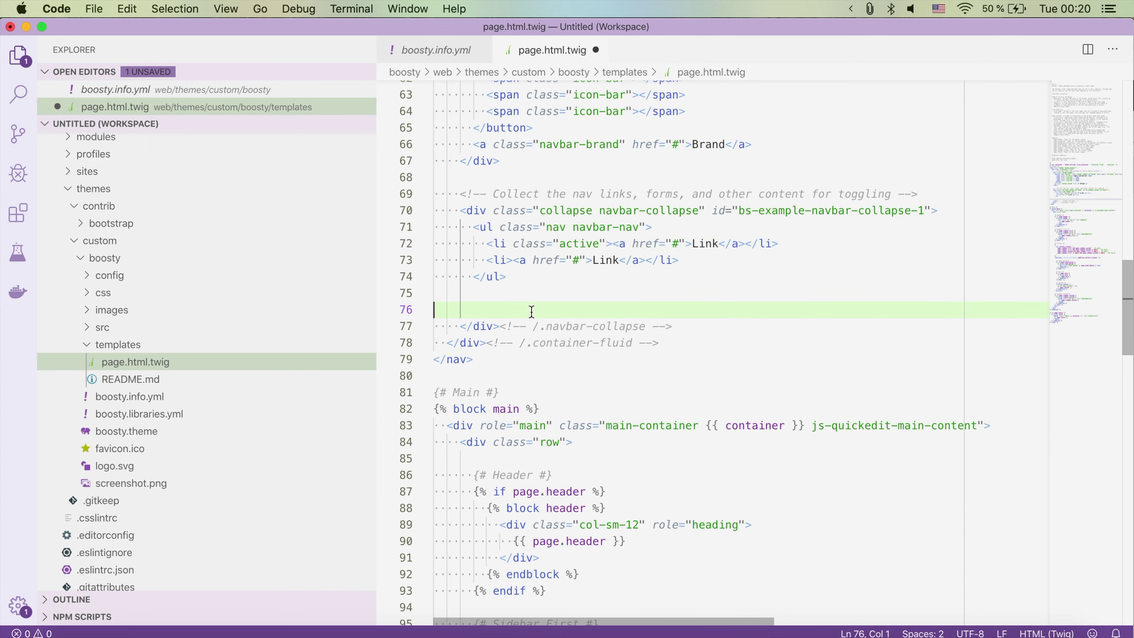
{"action": "left_click", "coordinate": [532, 309]}
{"action": "key", "text": "BackSpace"}
{"action": "key", "text": "BackSpace"}
{"action": "key", "text": "super+s"}
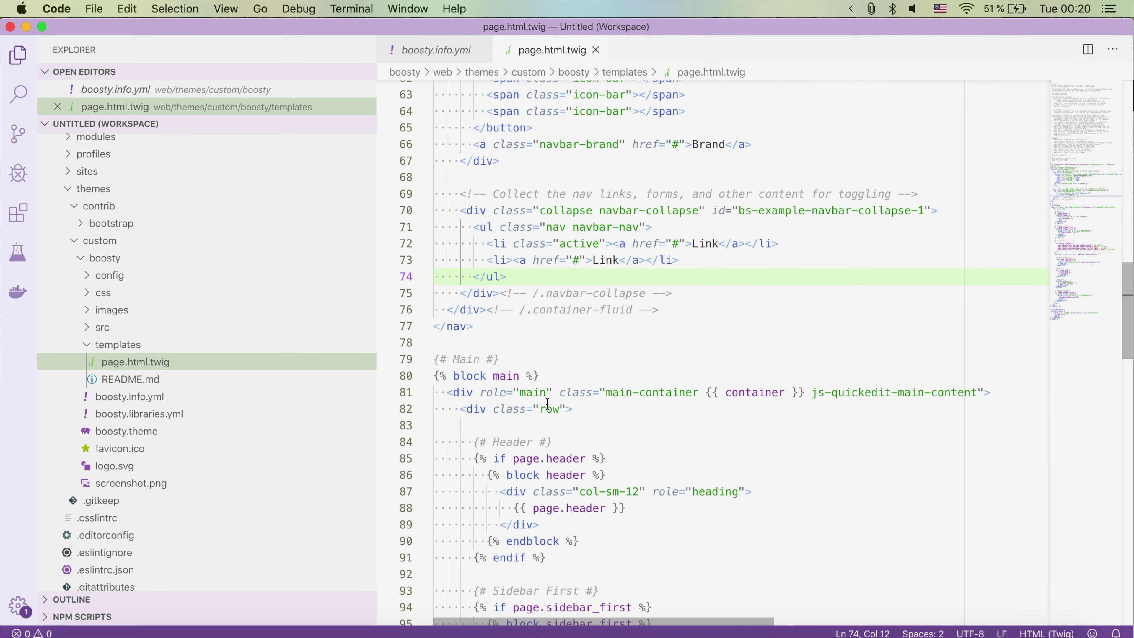
Return to the Boosty site in Chrome and clear the cache again to check the trimmed navbar.
{"action": "scroll", "coordinate": [659, 317], "scroll_direction": "up", "scroll_amount": 3}
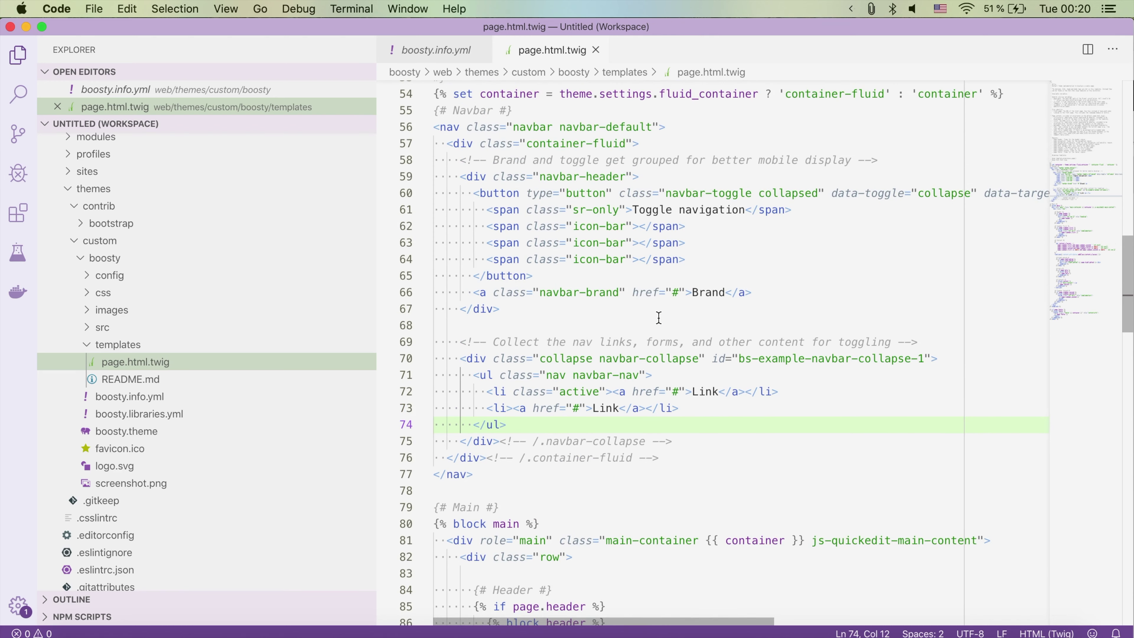
{"action": "key", "text": "super+Tab"}
{"action": "left_click", "coordinate": [56, 127]}
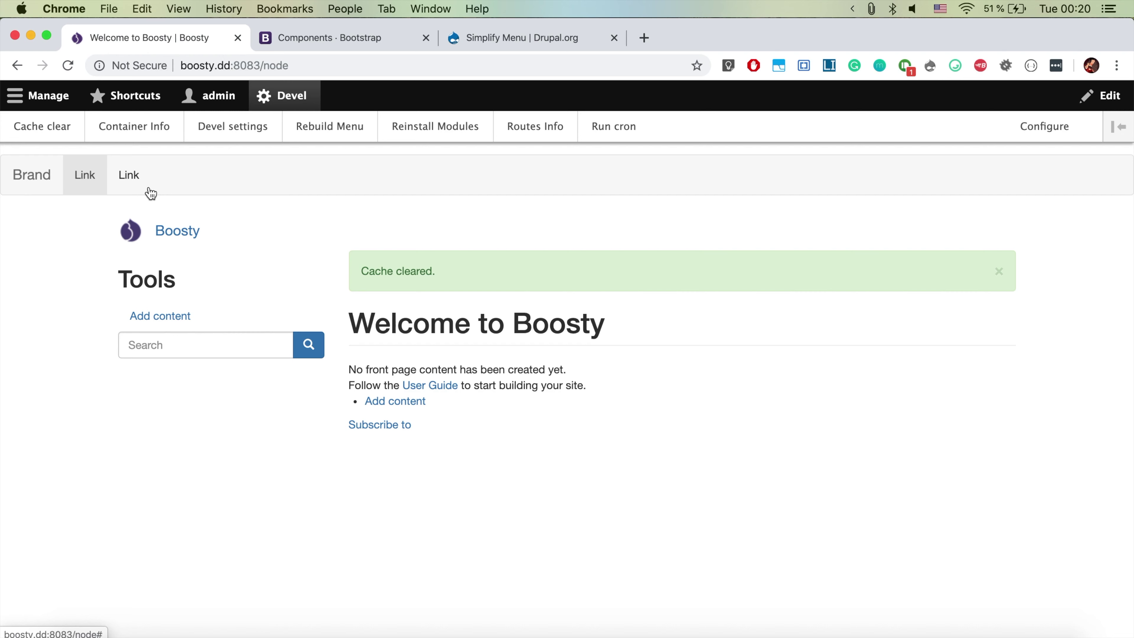
Create and save a new menu titled "Branding menu" in the site's menu administration.
{"action": "left_click", "coordinate": [56, 99]}
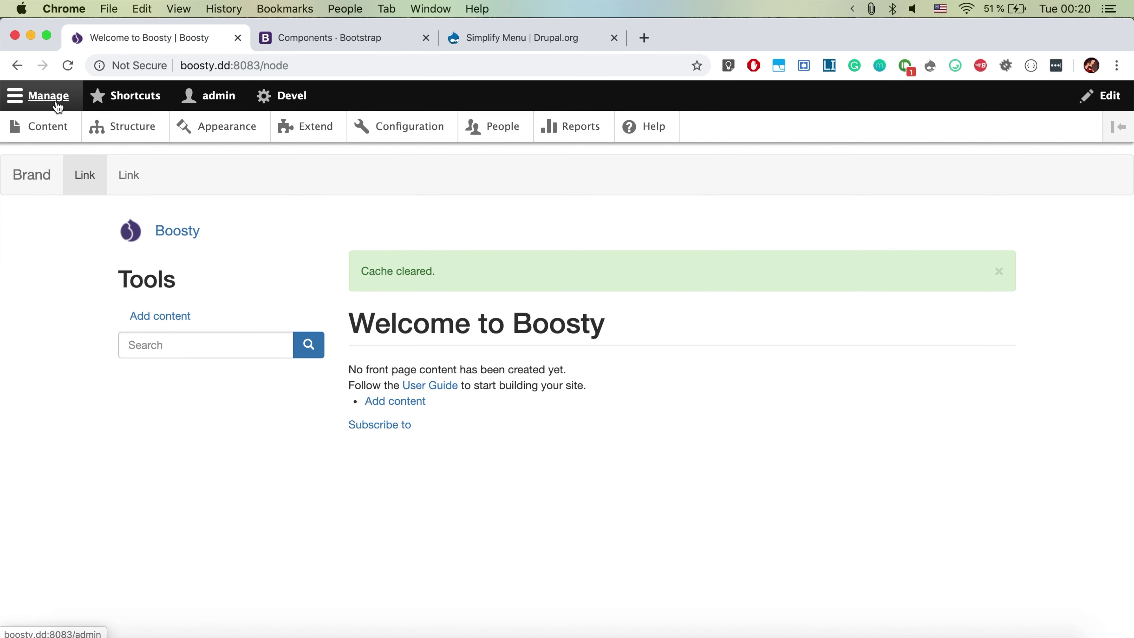
{"action": "left_click", "coordinate": [118, 141]}
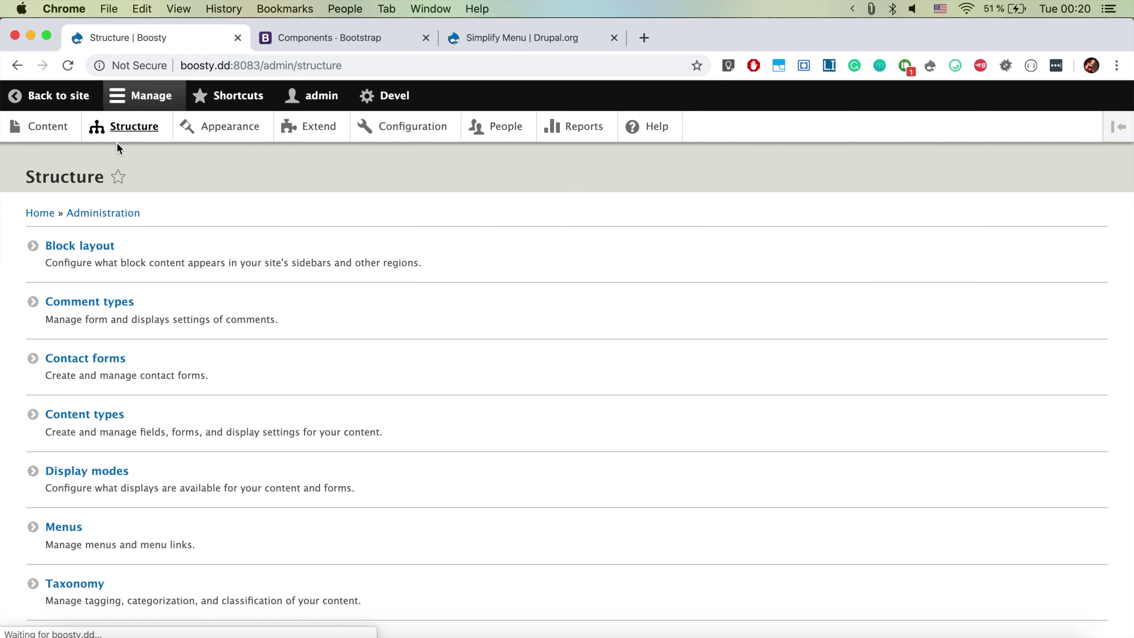
{"action": "scroll", "coordinate": [332, 329], "scroll_direction": "down", "scroll_amount": 3}
{"action": "left_click", "coordinate": [251, 442]}
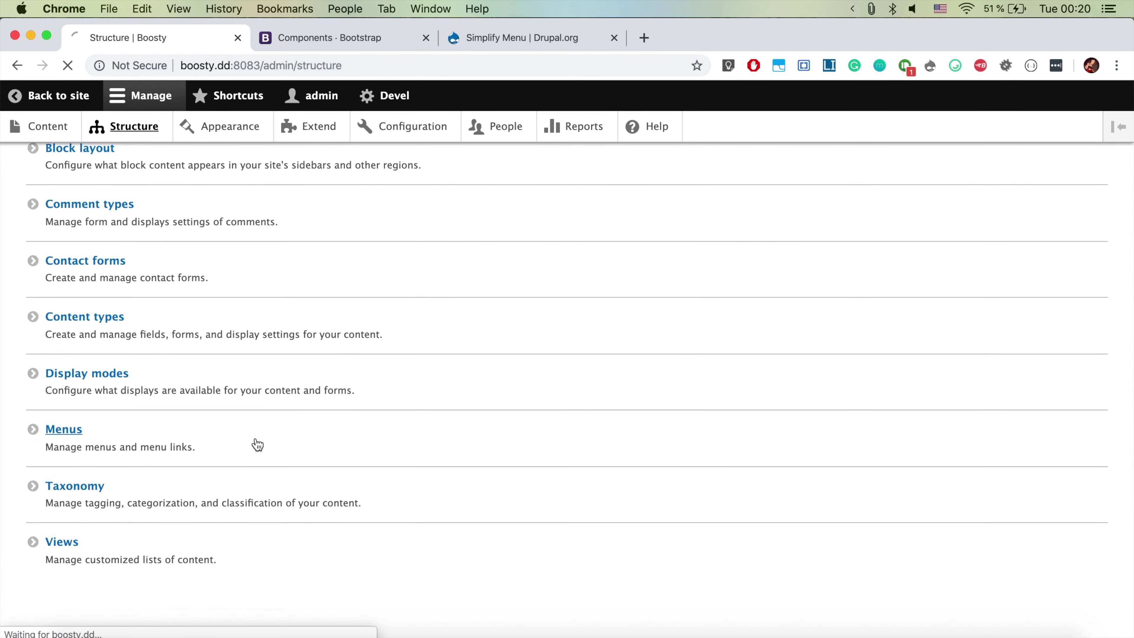
{"action": "left_click", "coordinate": [67, 261]}
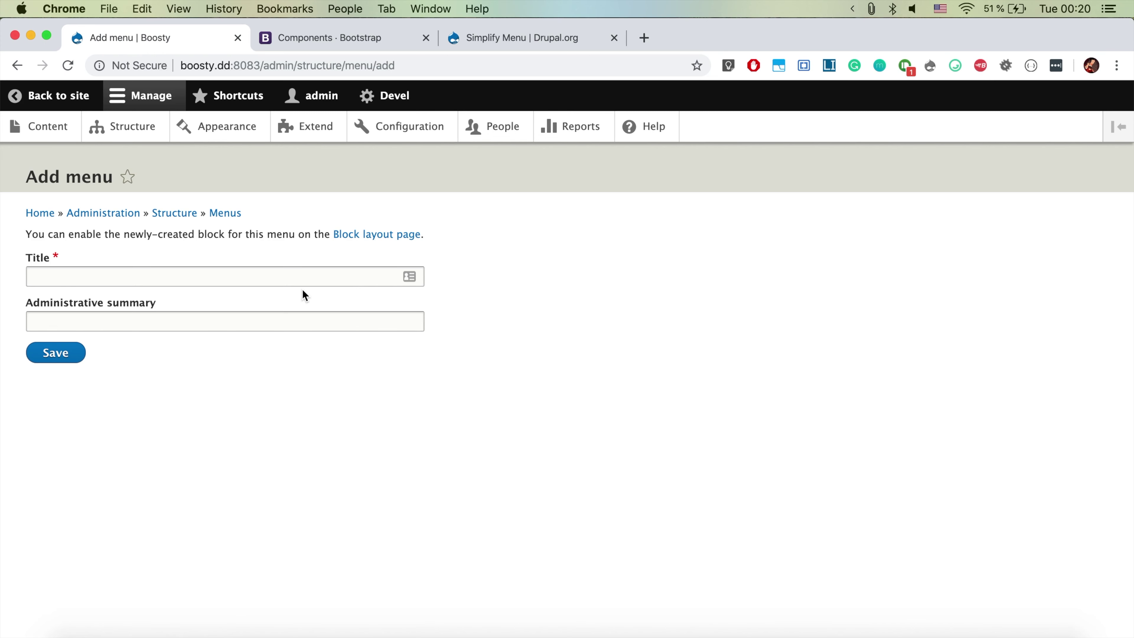
{"action": "left_click", "coordinate": [279, 278]}
{"action": "type", "text": "Br"}
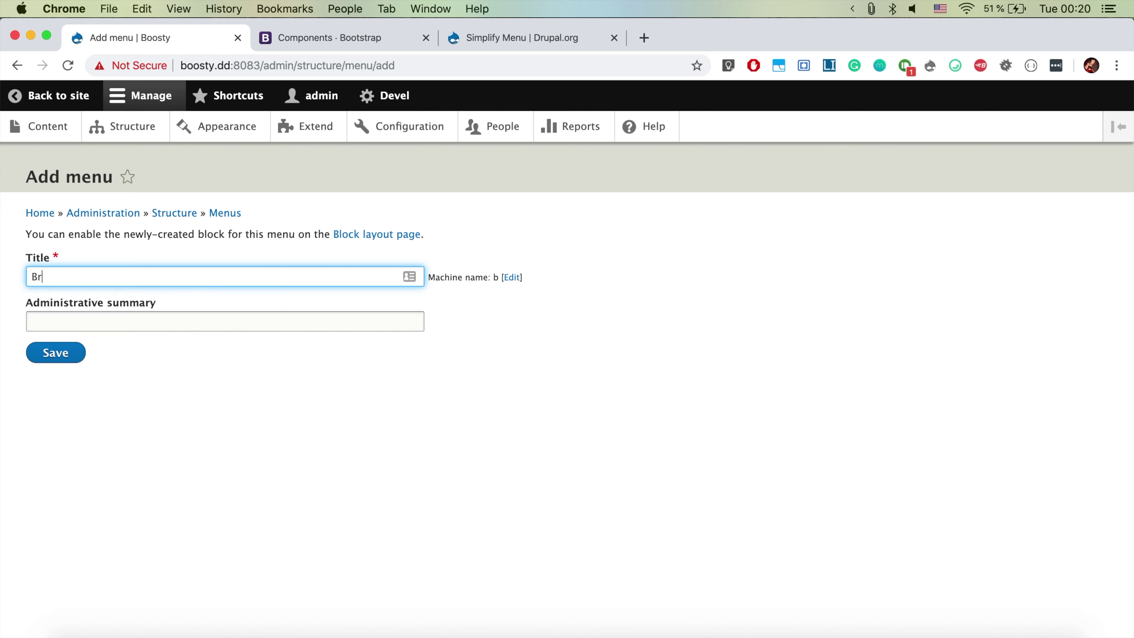
{"action": "type", "text": "anding menu"}
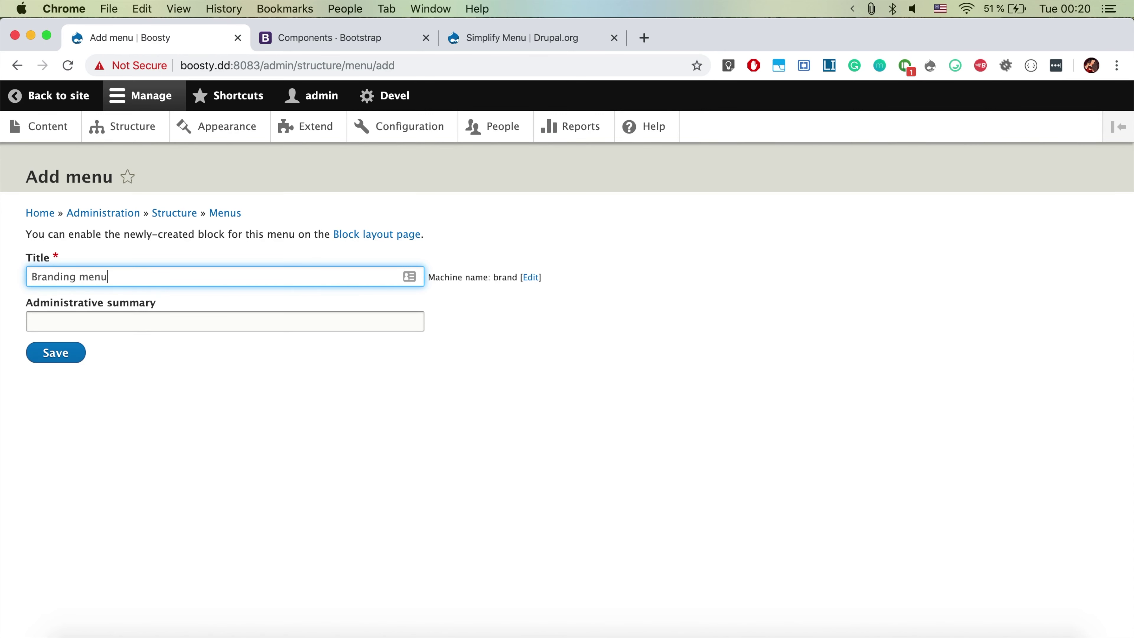
{"action": "left_click", "coordinate": [82, 354]}
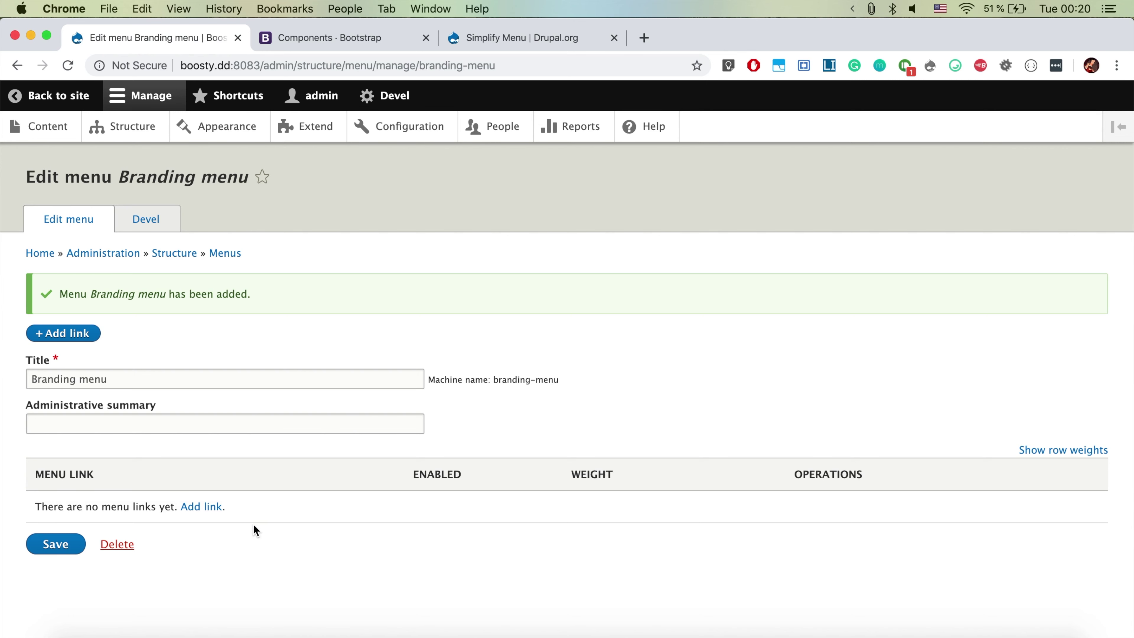
Start a new link in the Branding menu and title it "History of our brand".
{"action": "left_click", "coordinate": [212, 515]}
{"action": "left_click", "coordinate": [117, 263]}
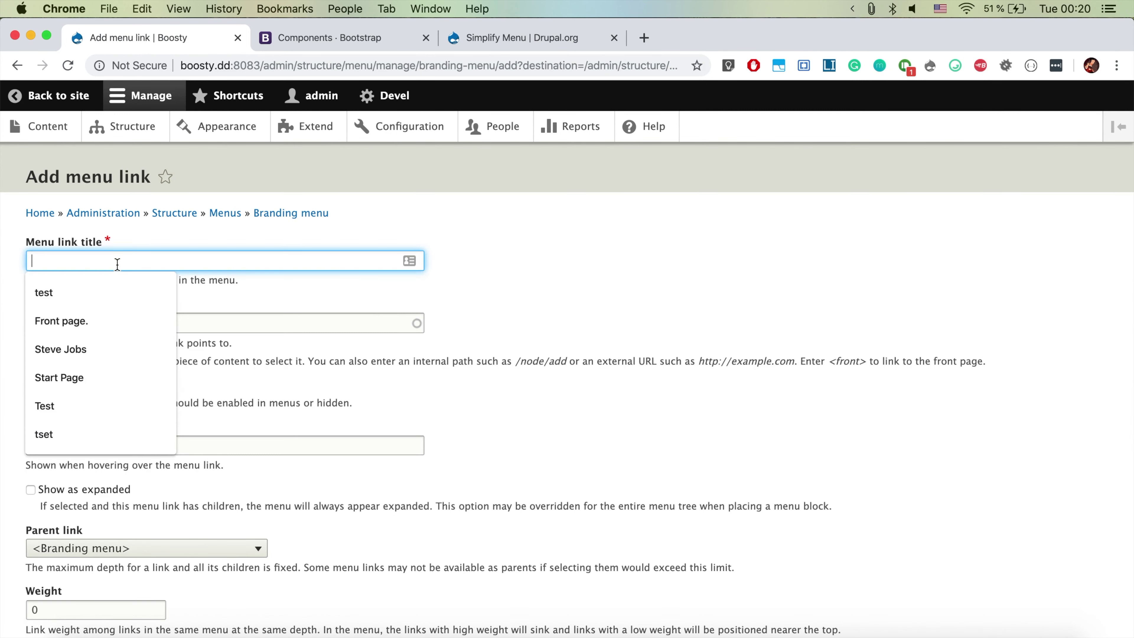
{"action": "type", "text": "Come and see the history of ou"}
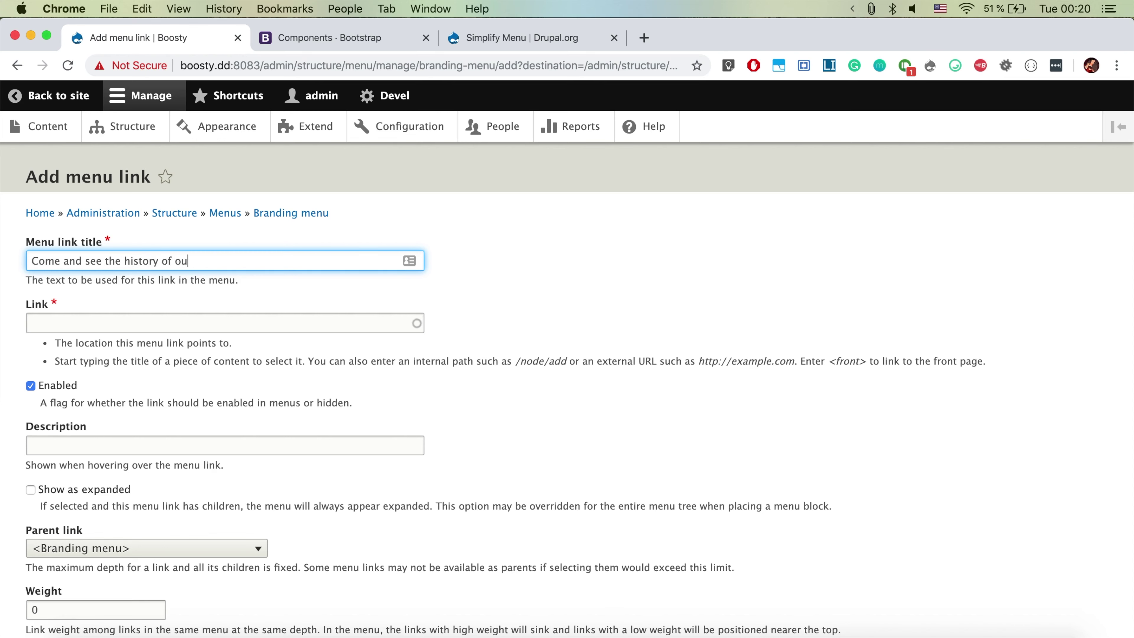
{"action": "type", "text": "r brand"}
{"action": "key", "text": "super+a"}
{"action": "type", "text": "Hostor"}
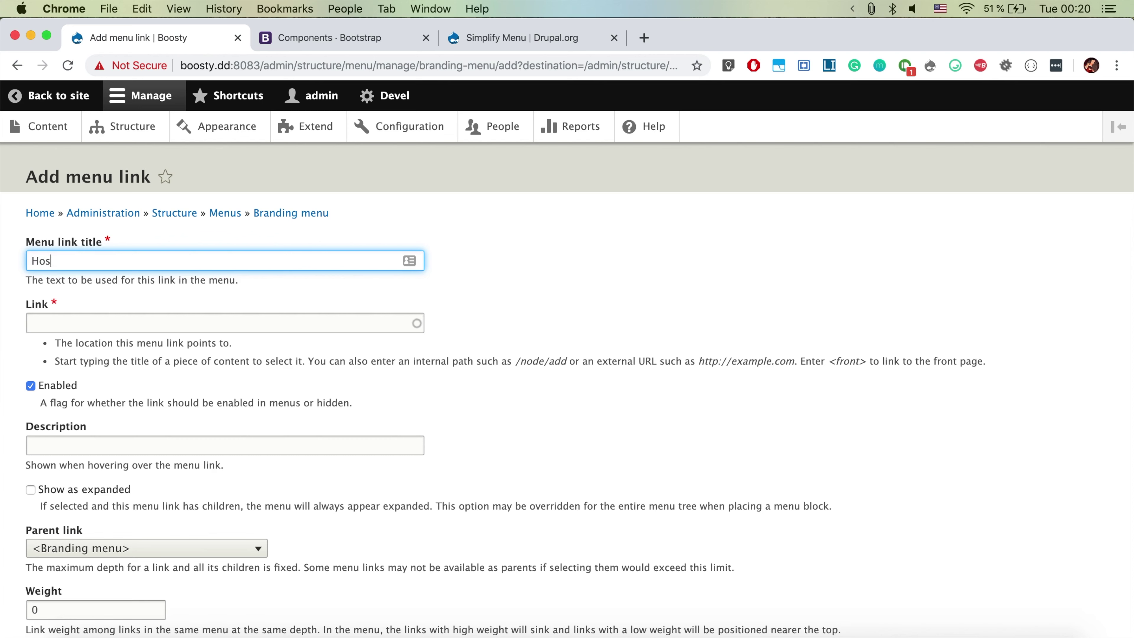
{"action": "key", "text": "BackSpace"}
{"action": "type", "text": "istory of our bran"}
Point the "History of our brand" link to /history and save it.
{"action": "left_click", "coordinate": [69, 324]}
{"action": "type", "text": "/hos"}
{"action": "key", "text": "BackSpace"}
{"action": "key", "text": "BackSpace"}
{"action": "type", "text": "istory"}
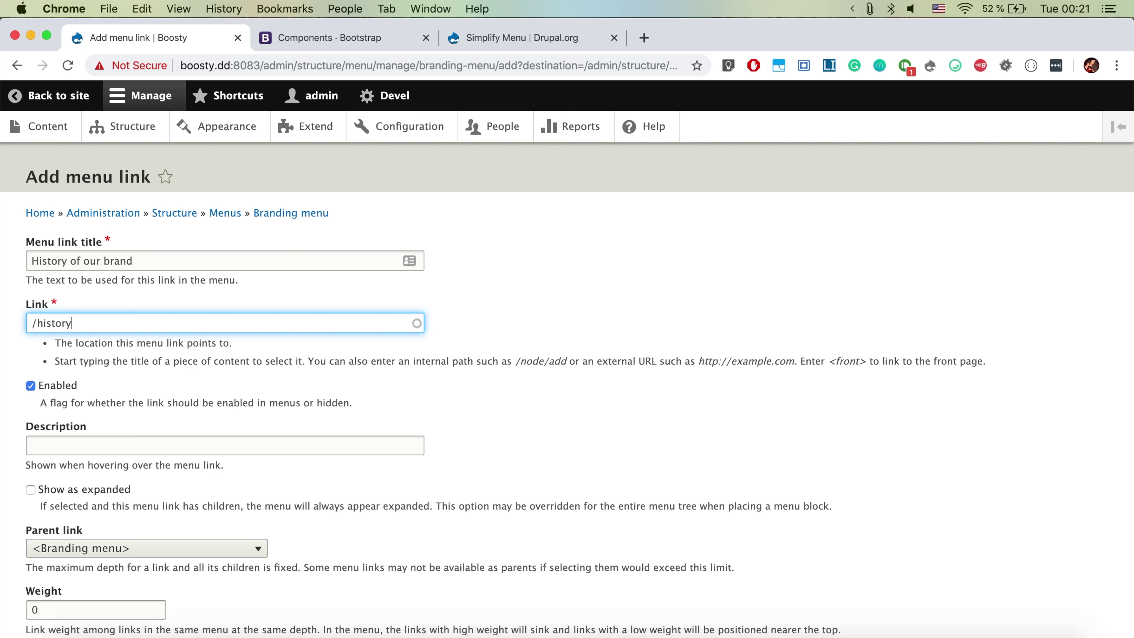
{"action": "scroll", "coordinate": [74, 445], "scroll_direction": "down", "scroll_amount": 3}
{"action": "left_click", "coordinate": [71, 556]}
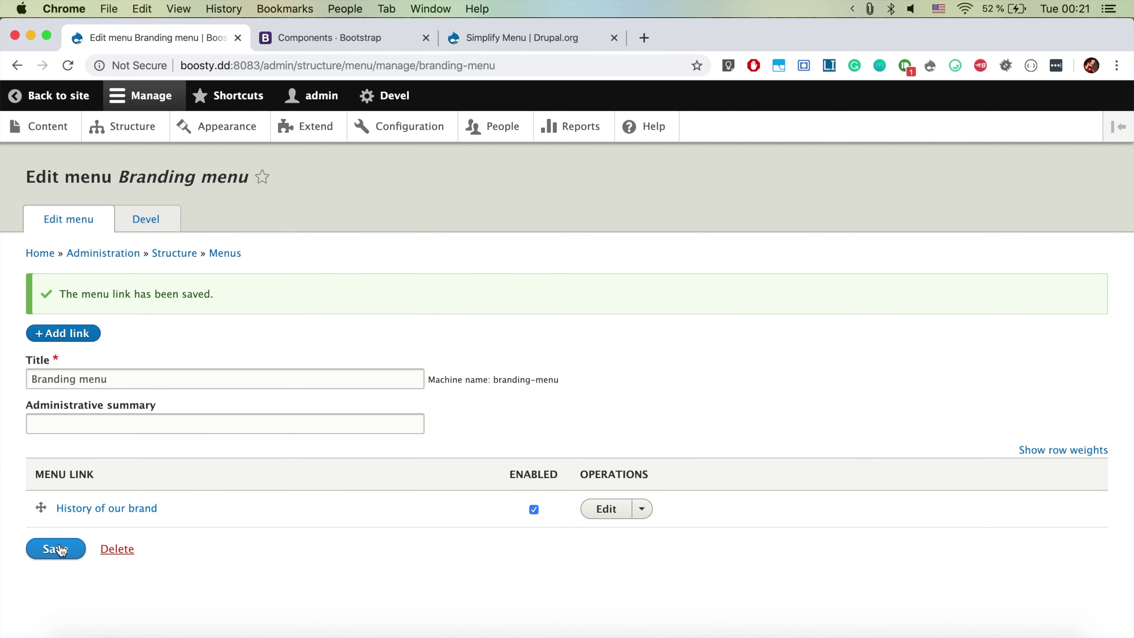
Add and save a second Branding menu link titled "Team" that points to /team.
{"action": "left_click", "coordinate": [92, 339]}
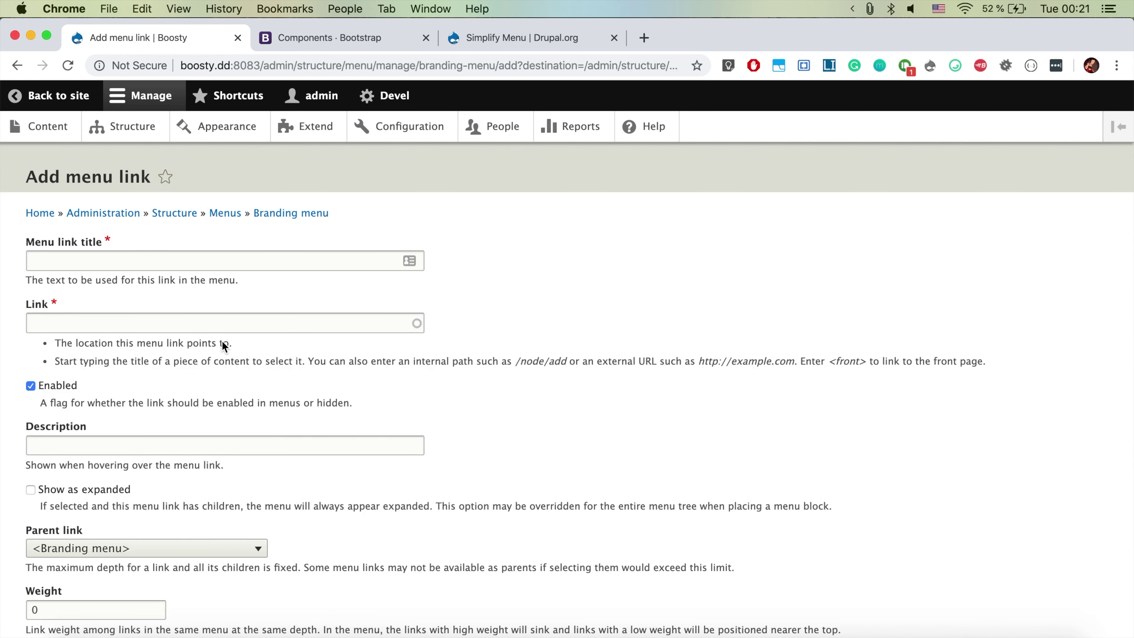
{"action": "left_click", "coordinate": [126, 261]}
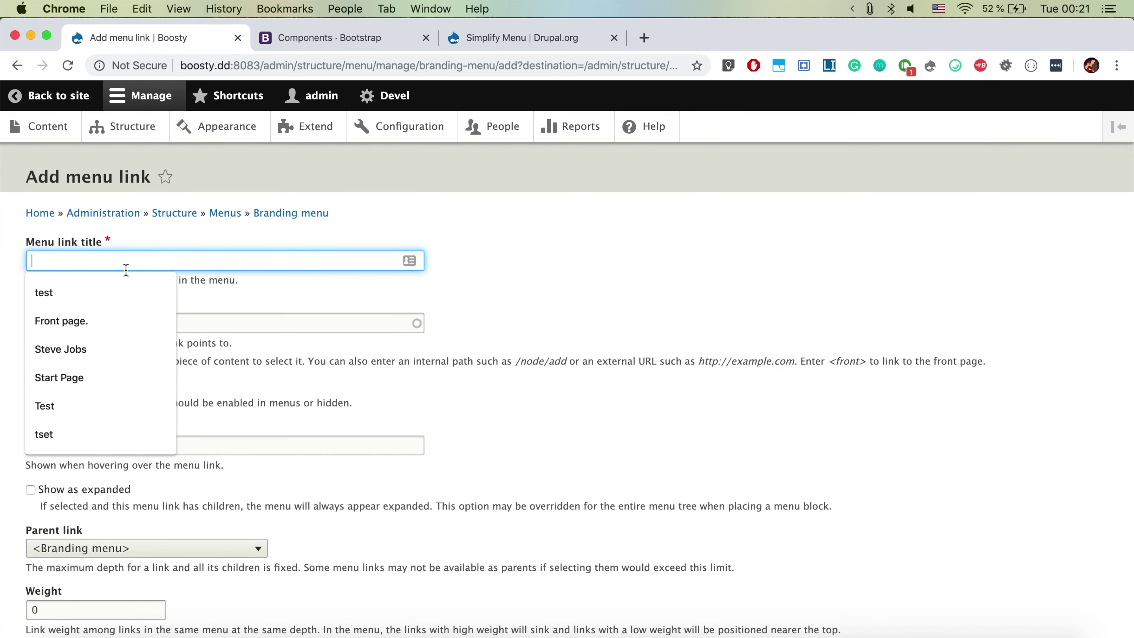
{"action": "type", "text": "Team"}
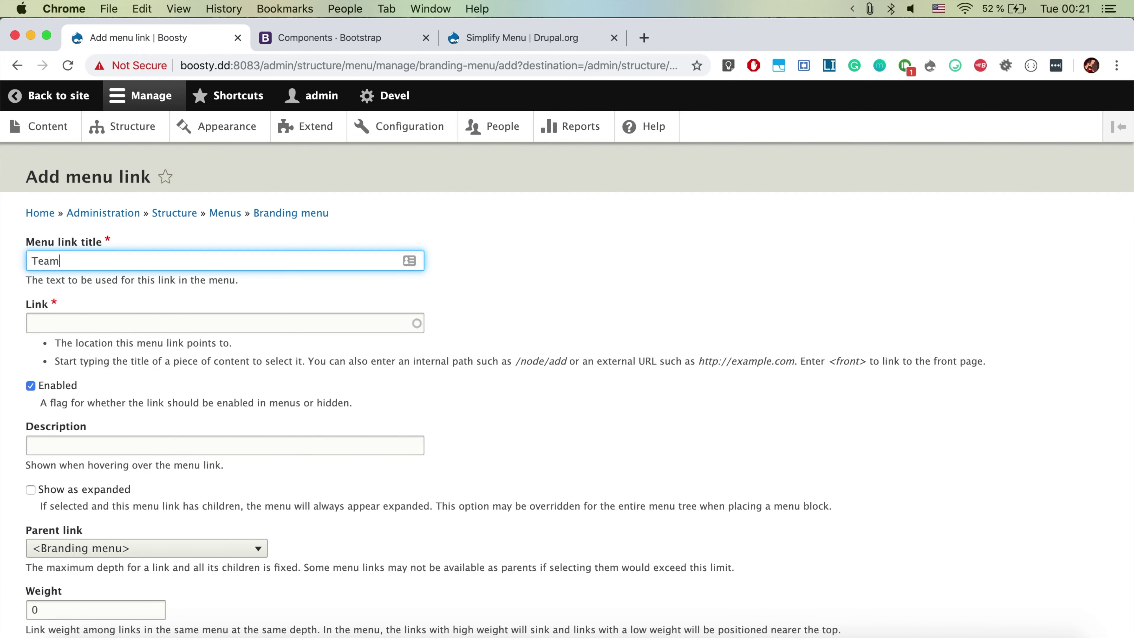
{"action": "left_click", "coordinate": [124, 321]}
{"action": "type", "text": "/team"}
{"action": "scroll", "coordinate": [76, 489], "scroll_direction": "down", "scroll_amount": 3}
{"action": "left_click", "coordinate": [55, 558]}
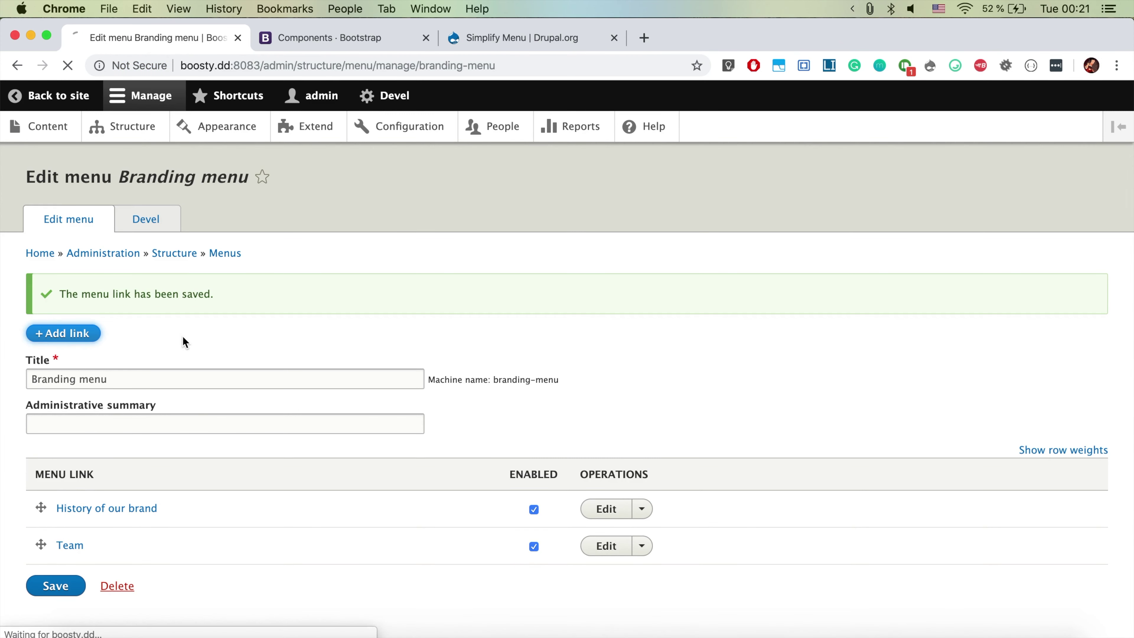
Title the new Branding menu link "Write us a message", point it to /contact and save it.
{"action": "left_click", "coordinate": [87, 259]}
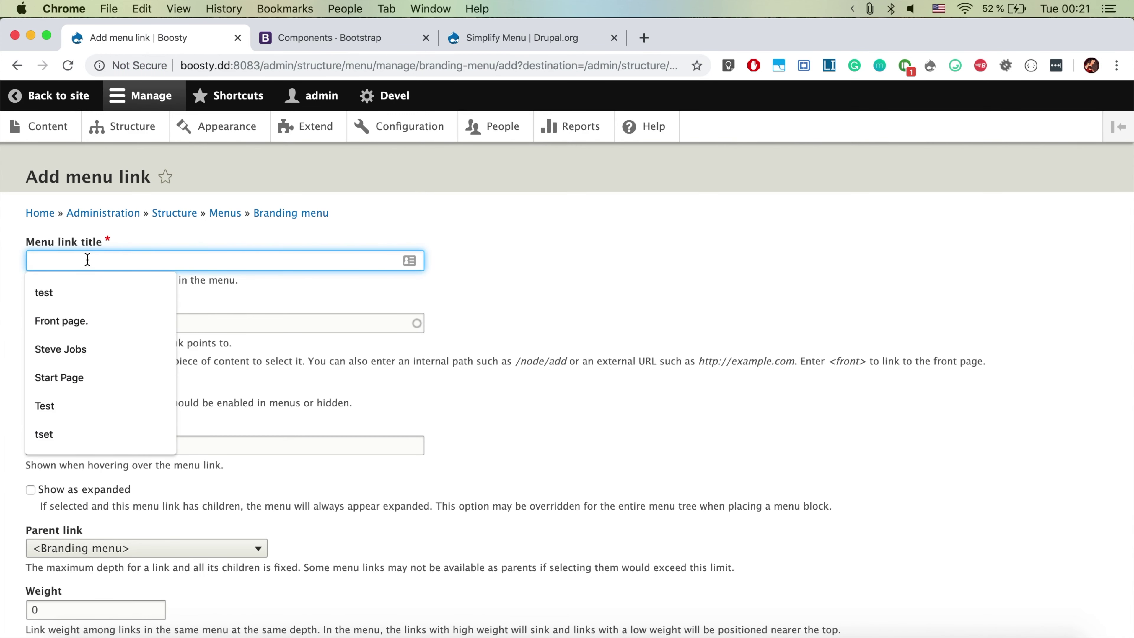
{"action": "type", "text": "Write us a message"}
{"action": "left_click", "coordinate": [61, 322]}
{"action": "type", "text": "/contac"}
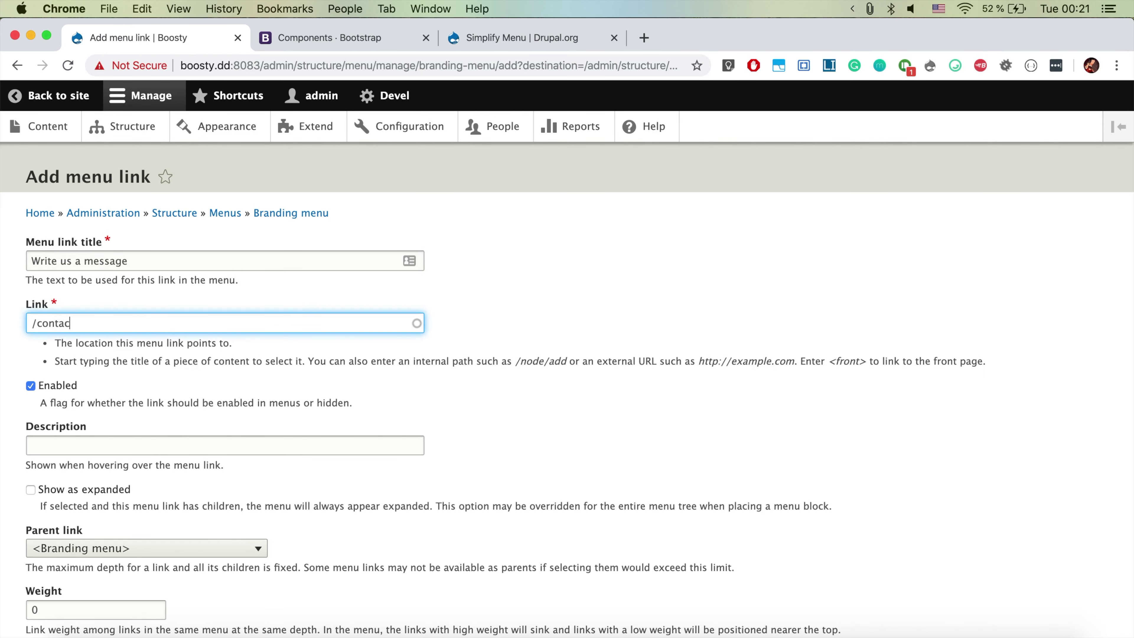
{"action": "scroll", "coordinate": [25, 598], "scroll_direction": "down", "scroll_amount": 5}
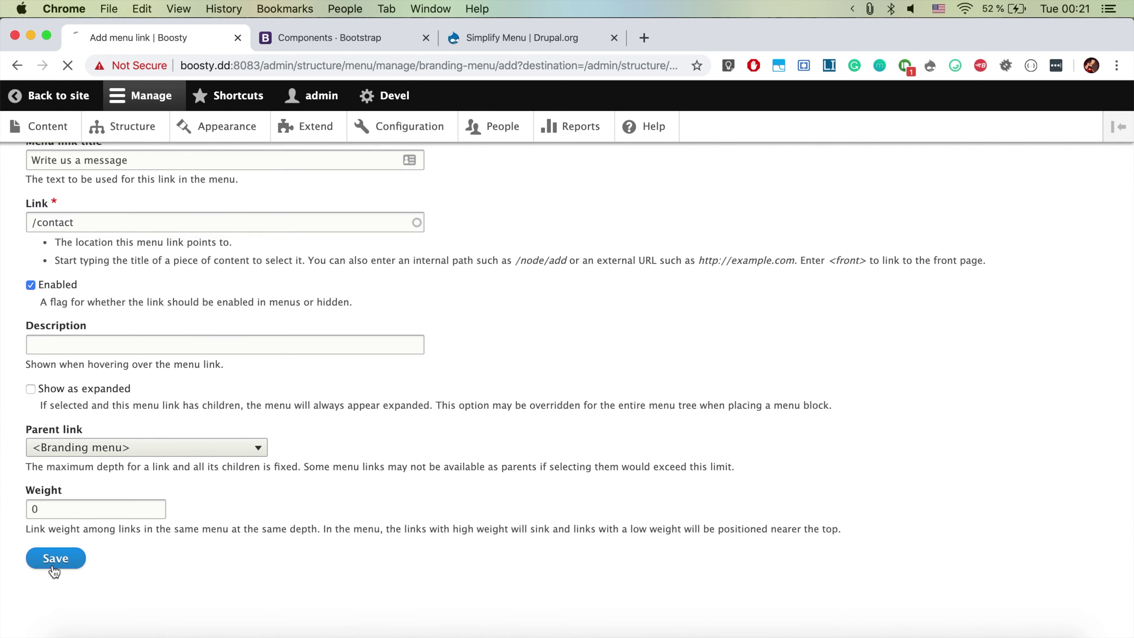
{"action": "left_click", "coordinate": [53, 559]}
Add and save another Branding menu link titled "Our friends" that points to /partners.
{"action": "scroll", "coordinate": [418, 393], "scroll_direction": "down", "scroll_amount": 2}
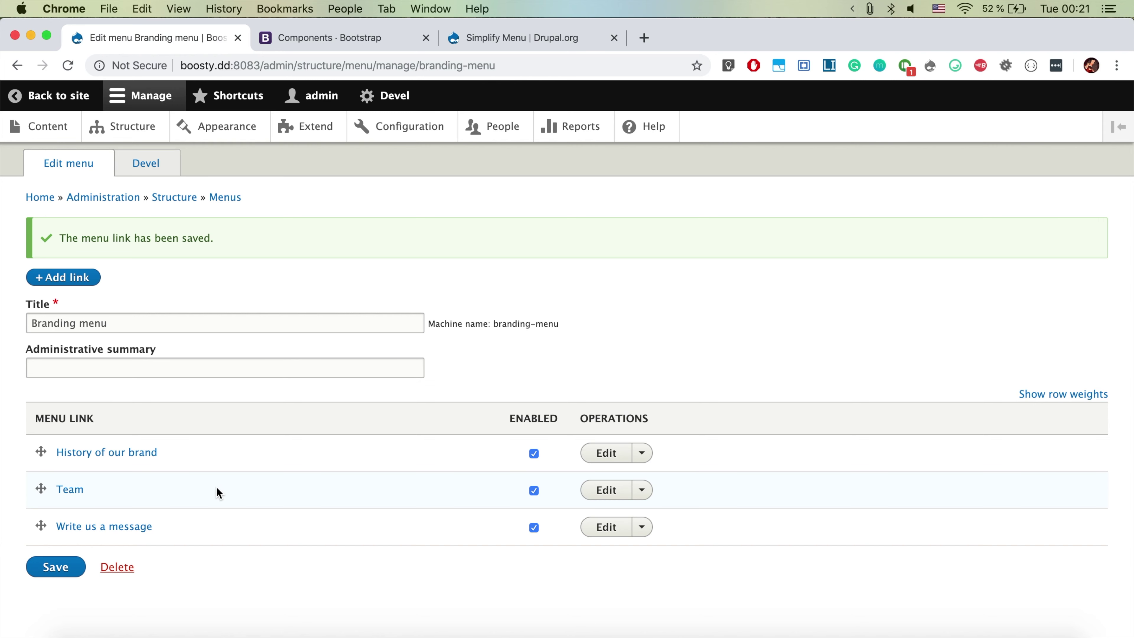
{"action": "left_click", "coordinate": [87, 279]}
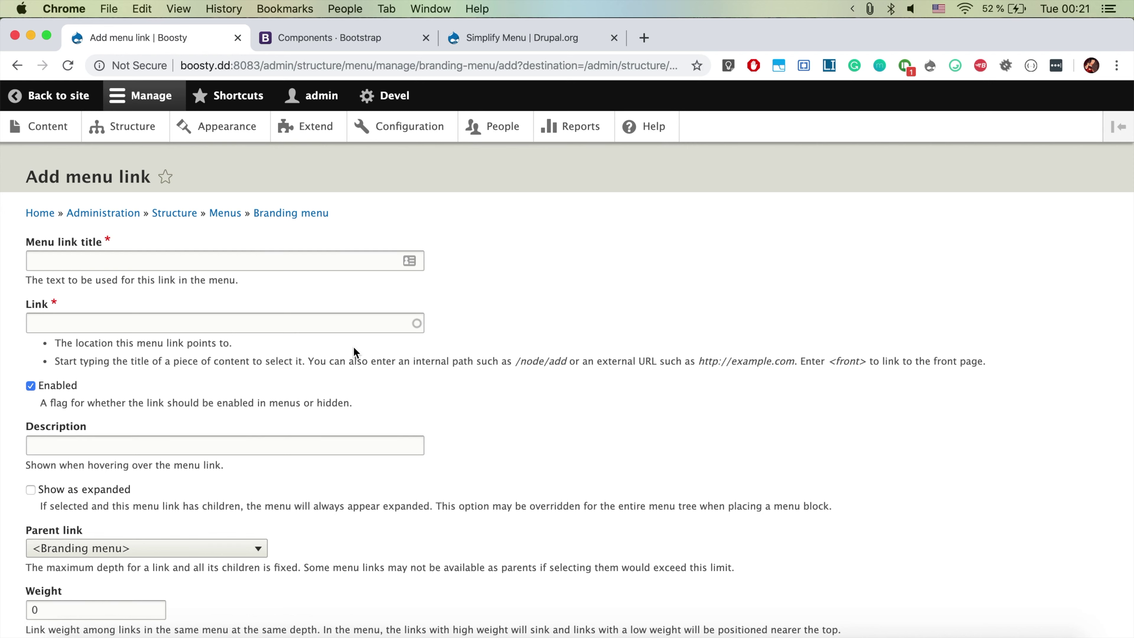
{"action": "left_click", "coordinate": [239, 262]}
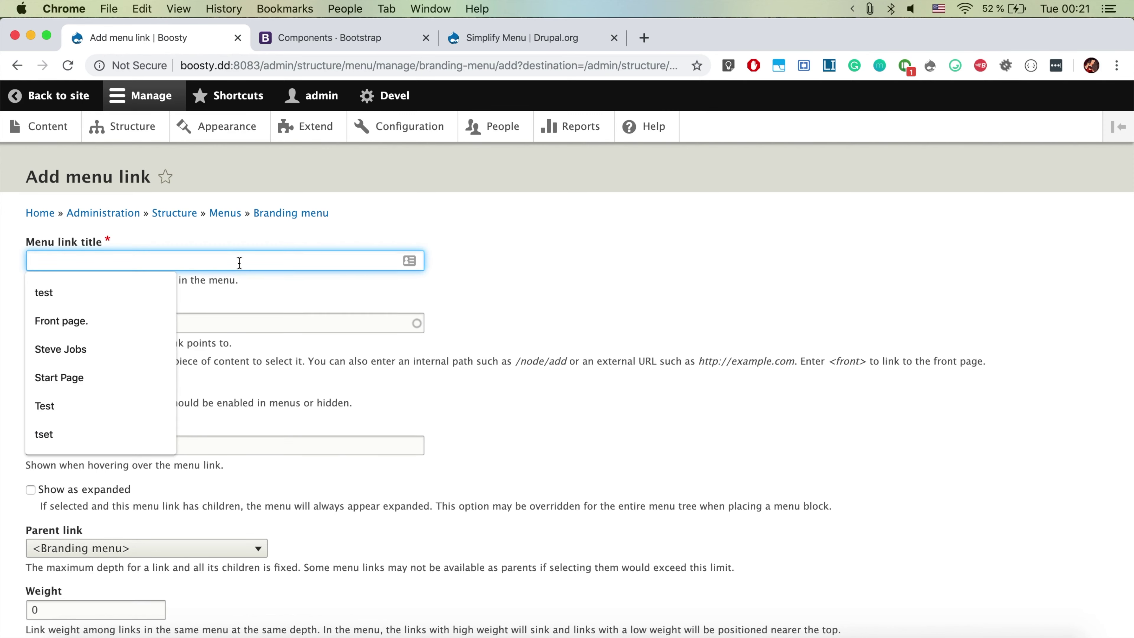
{"action": "type", "text": "Our friends"}
{"action": "left_click", "coordinate": [205, 320]}
{"action": "type", "text": "/part"}
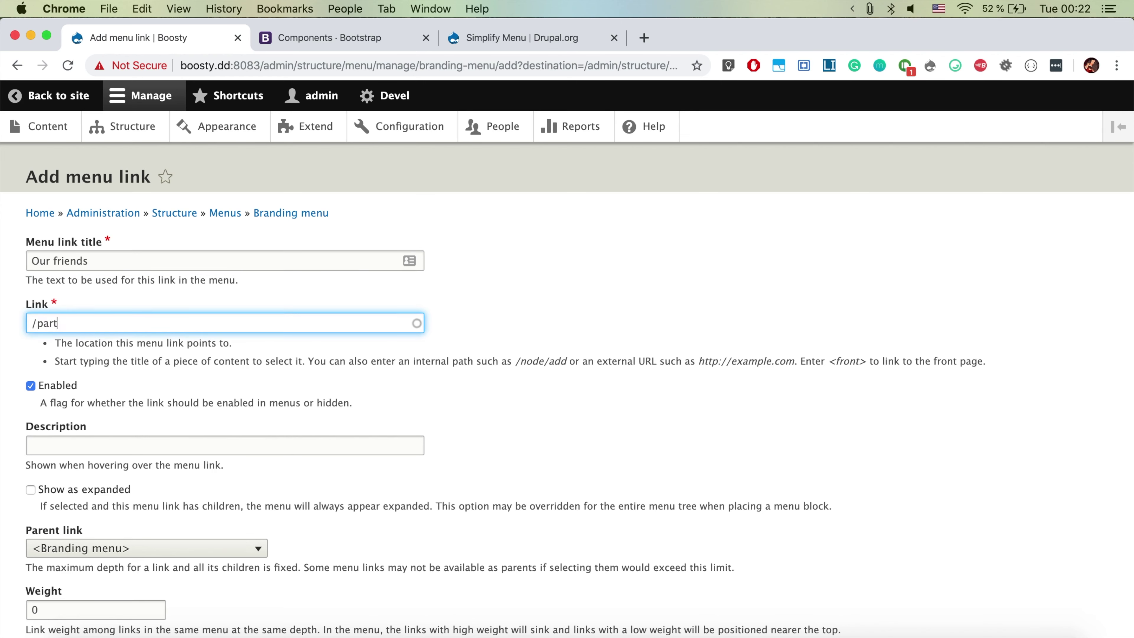
{"action": "type", "text": "ners"}
{"action": "scroll", "coordinate": [238, 419], "scroll_direction": "down", "scroll_amount": 3}
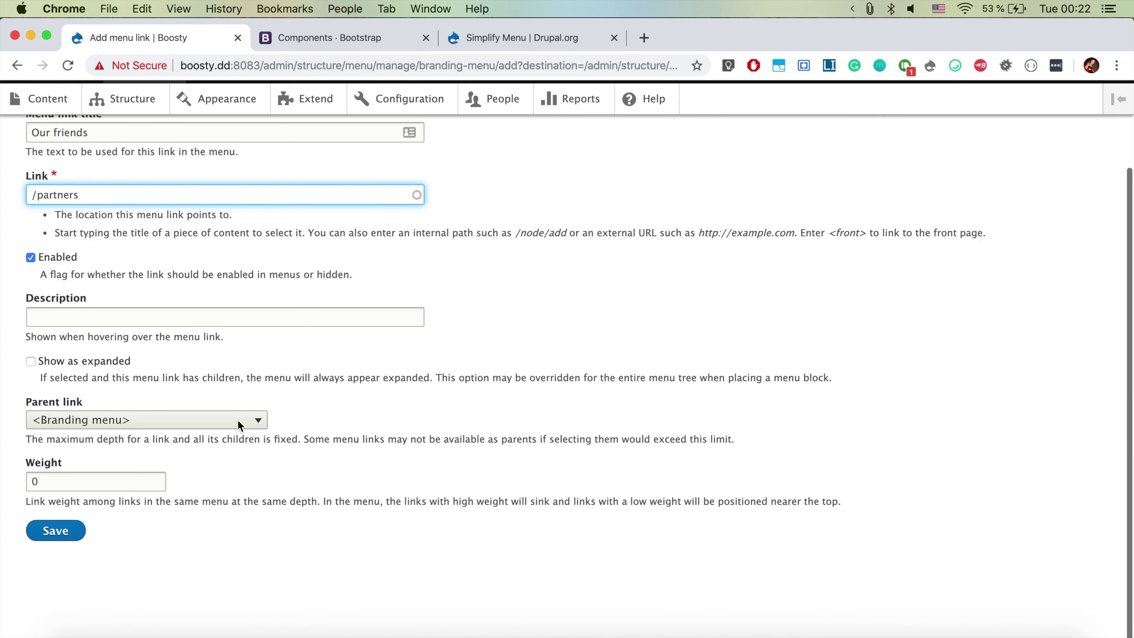
{"action": "left_click", "coordinate": [66, 566]}
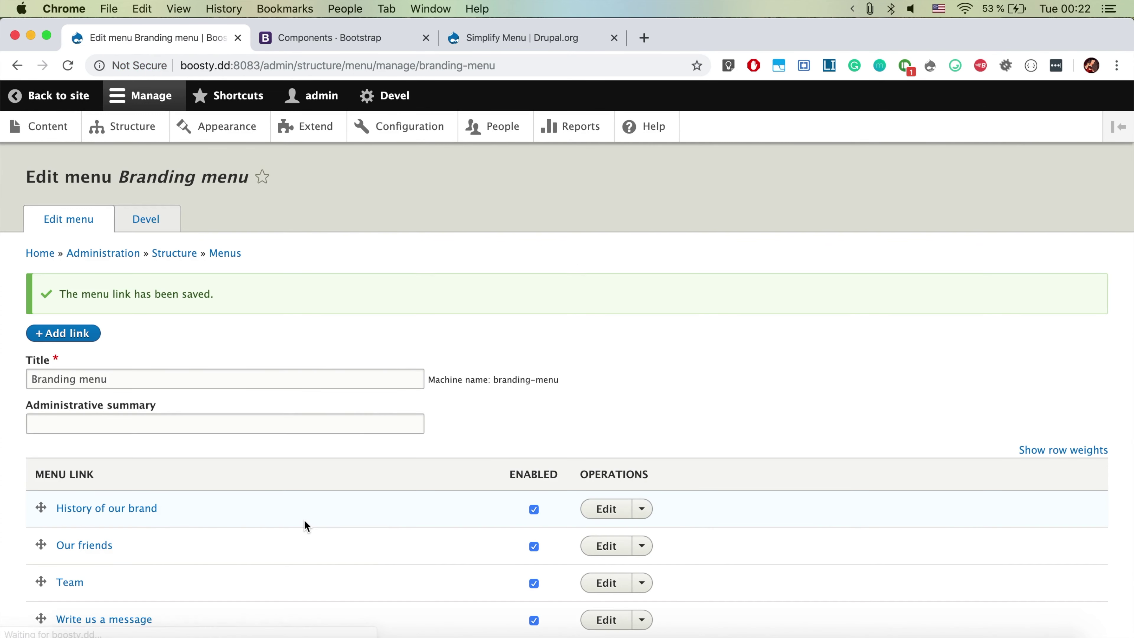
Move the "Our friends" link below "Team" in the Branding menu and save the menu.
{"action": "scroll", "coordinate": [306, 525], "scroll_direction": "down", "scroll_amount": 3}
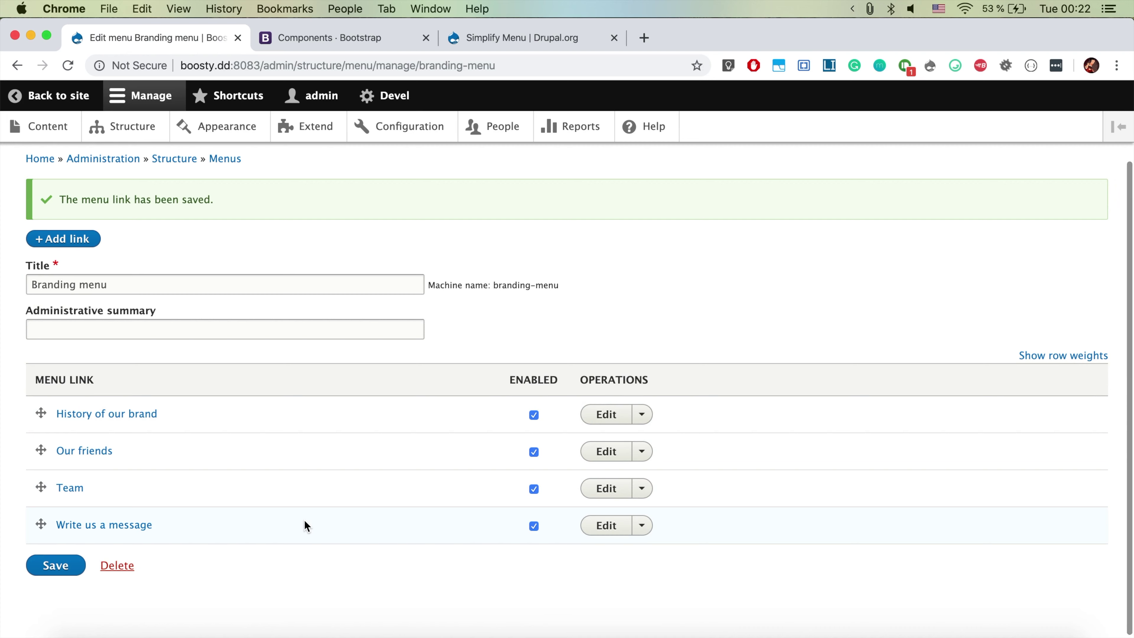
{"action": "left_click_drag", "start_coordinate": [41, 451], "coordinate": [44, 499]}
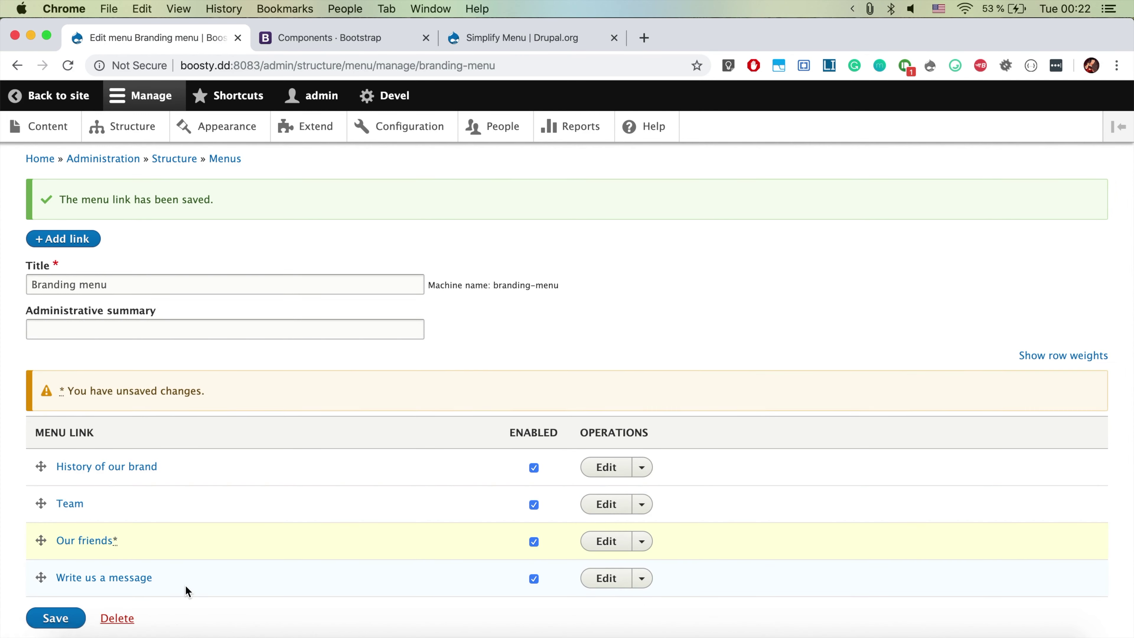
{"action": "scroll", "coordinate": [179, 585], "scroll_direction": "down", "scroll_amount": 2}
{"action": "left_click", "coordinate": [58, 558]}
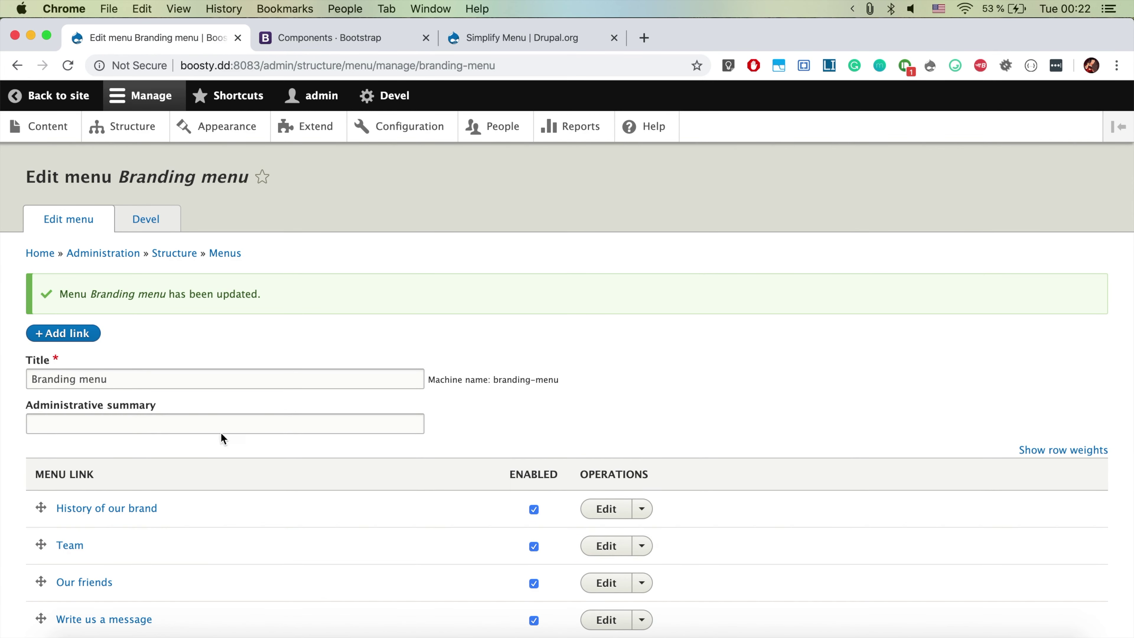
Open the site's front page in a new tab and view the current navbar.
{"action": "left_click", "coordinate": [34, 91], "text": "super"}
{"action": "left_click", "coordinate": [318, 39]}
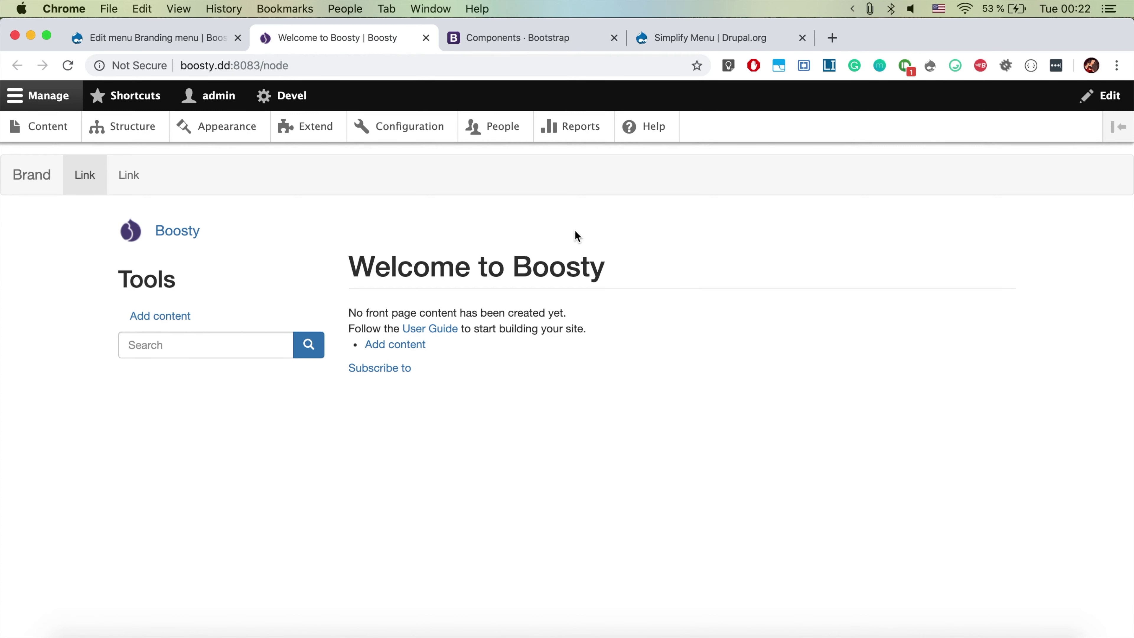
Copy the line {% set items = simplify_menu('main') %} from the usage example on the Simplify Menu project page.
{"action": "left_click", "coordinate": [706, 42]}
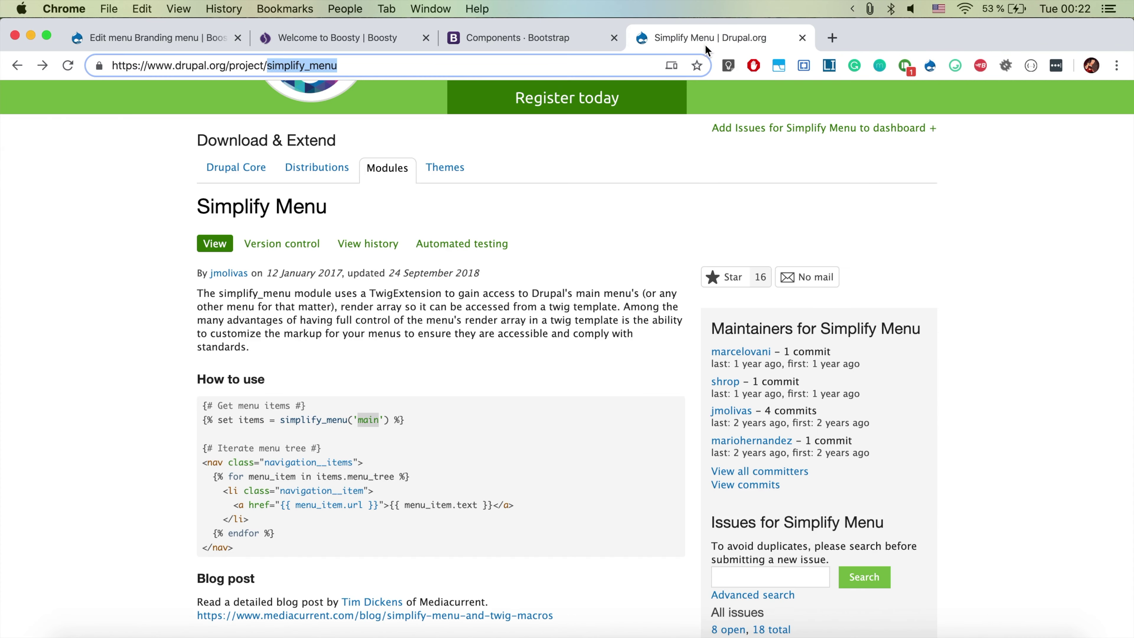
{"action": "scroll", "coordinate": [435, 423], "scroll_direction": "down", "scroll_amount": 5}
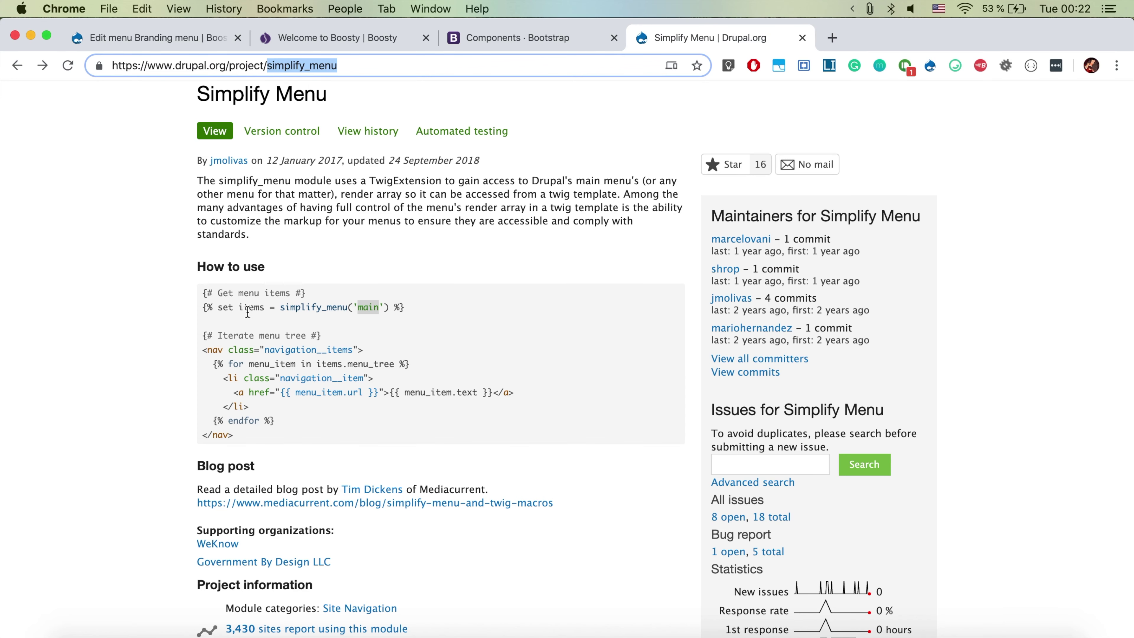
{"action": "double_click", "coordinate": [294, 308]}
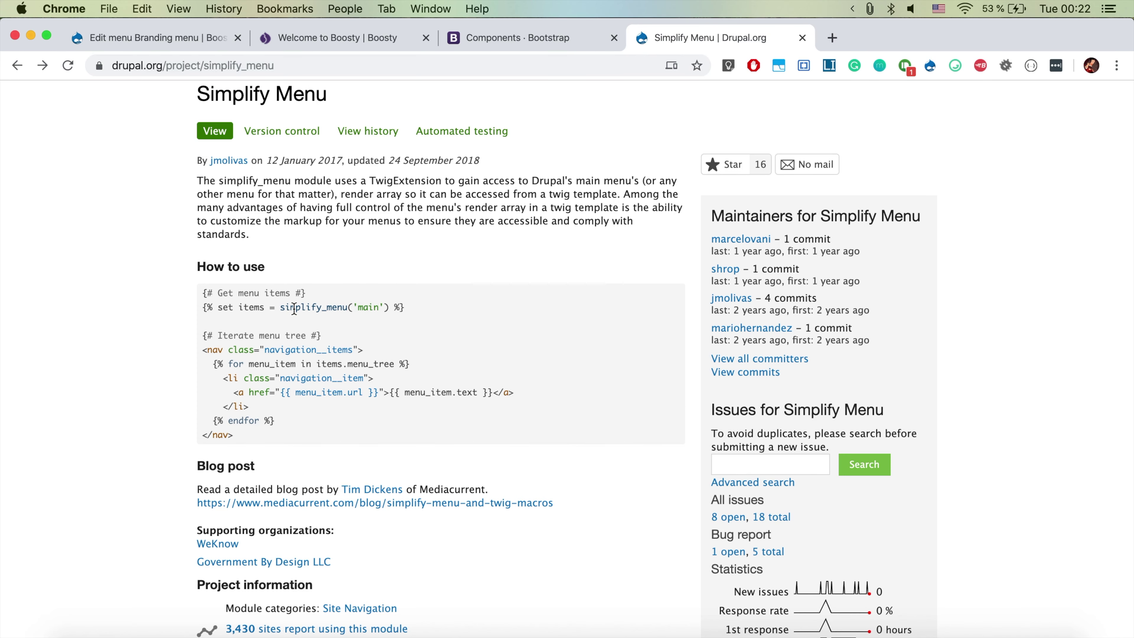
{"action": "double_click", "coordinate": [369, 309]}
{"action": "left_click", "coordinate": [203, 308]}
{"action": "left_click_drag", "start_coordinate": [203, 307], "coordinate": [405, 308]}
{"action": "key", "text": "super+c"}
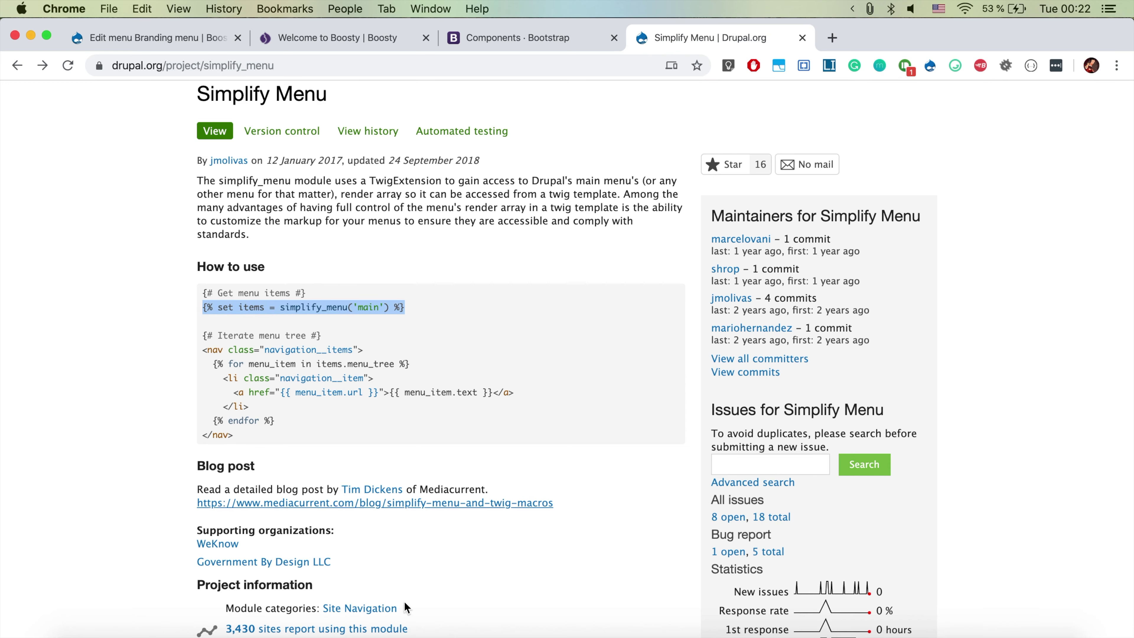
Switch to VS Code and paste the copied set line in page.html.twig, directly above the navbar's ul inside the collapse div.
{"action": "left_click", "coordinate": [314, 632]}
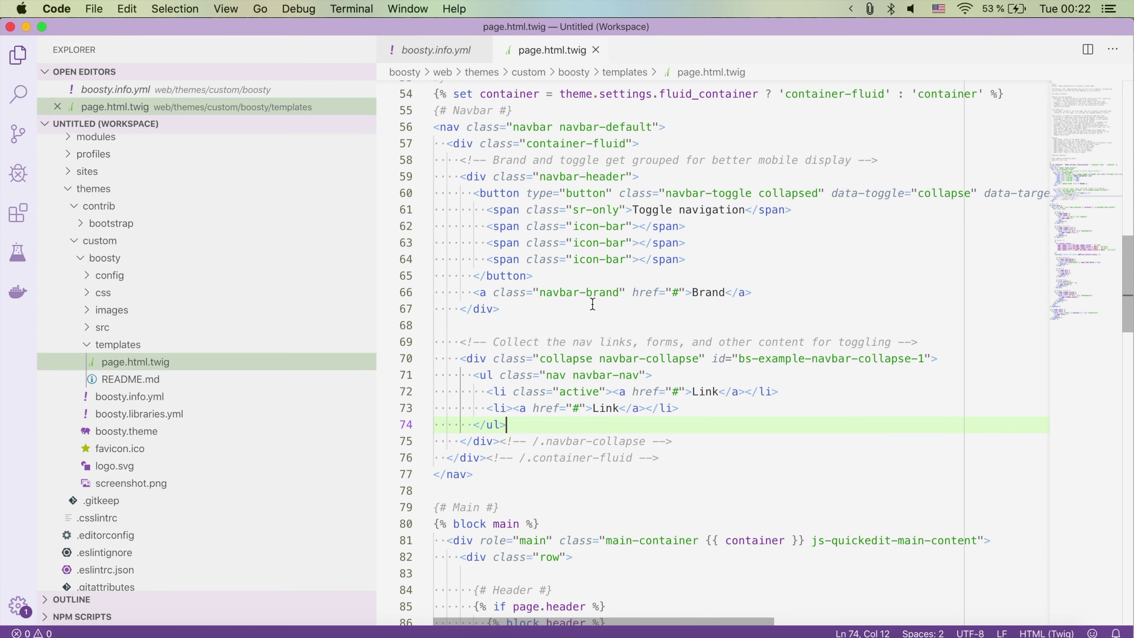
{"action": "scroll", "coordinate": [593, 305], "scroll_direction": "up", "scroll_amount": 2}
{"action": "scroll", "coordinate": [593, 305], "scroll_direction": "up", "scroll_amount": 4}
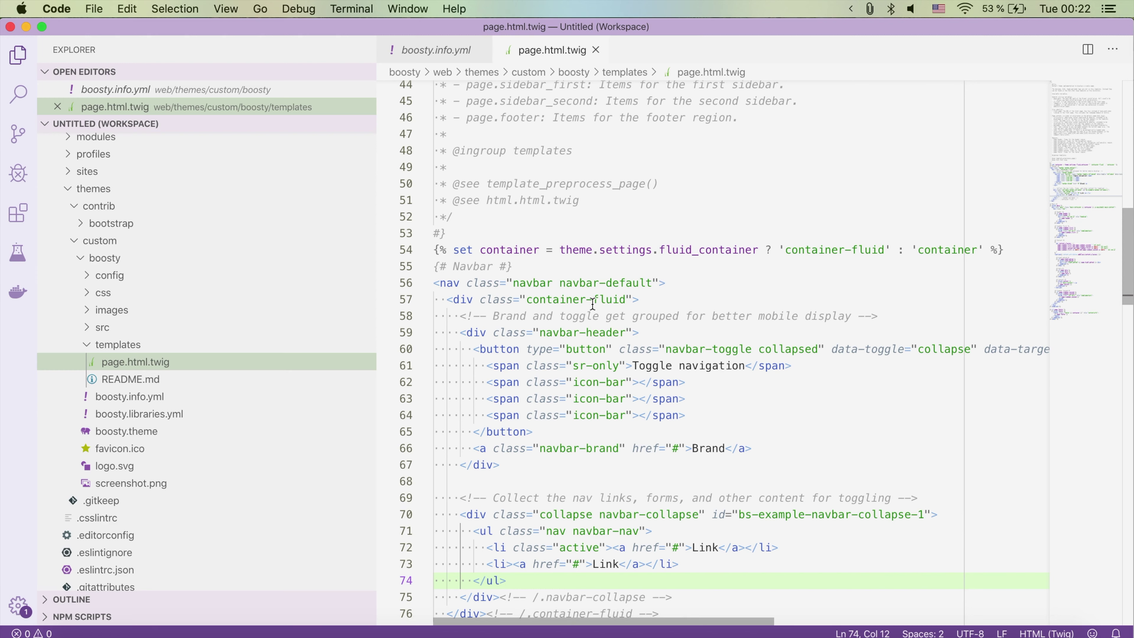
{"action": "scroll", "coordinate": [593, 305], "scroll_direction": "down", "scroll_amount": 5}
{"action": "left_click", "coordinate": [481, 370]}
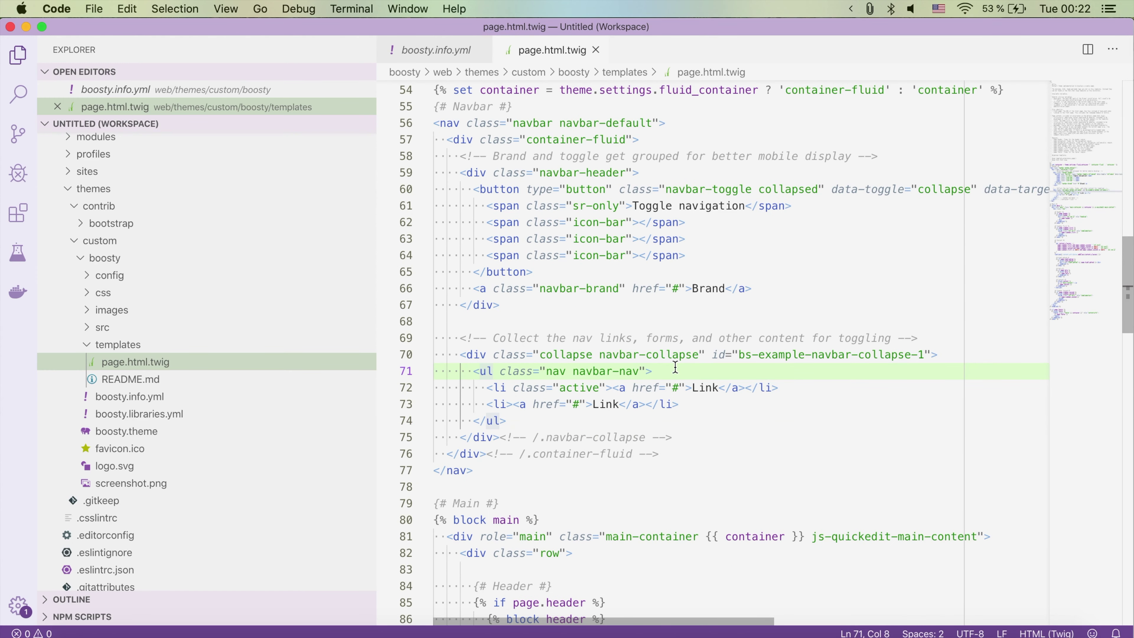
{"action": "key", "text": "Up"}
{"action": "key", "text": "super+Right"}
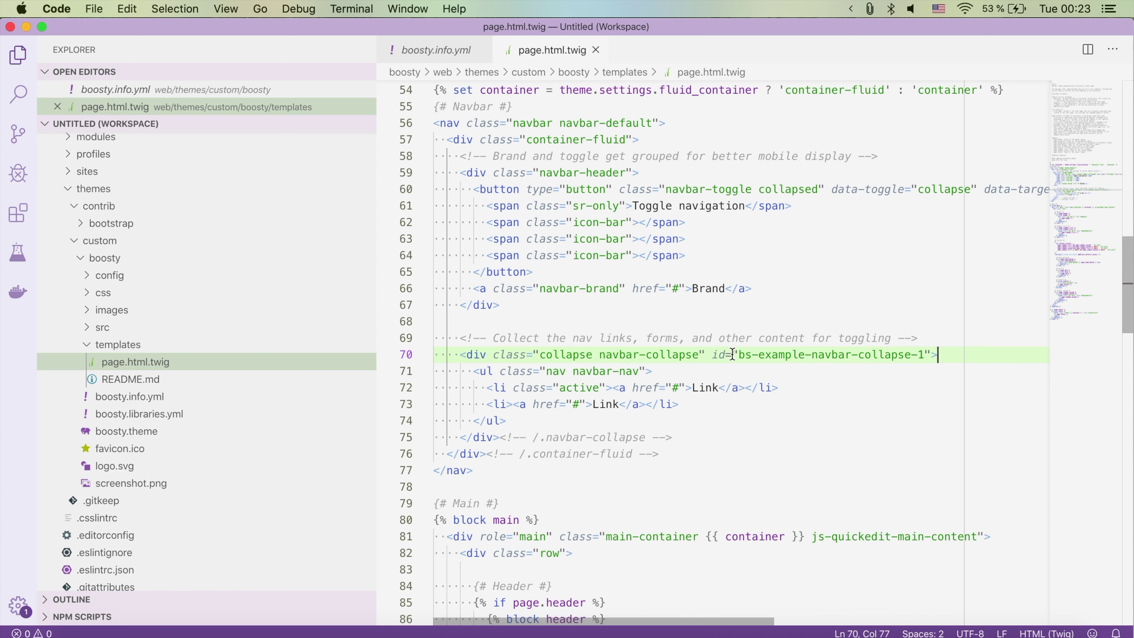
{"action": "key", "text": "Return"}
{"action": "key", "text": "super+v"}
{"action": "key", "text": "super+Left"}
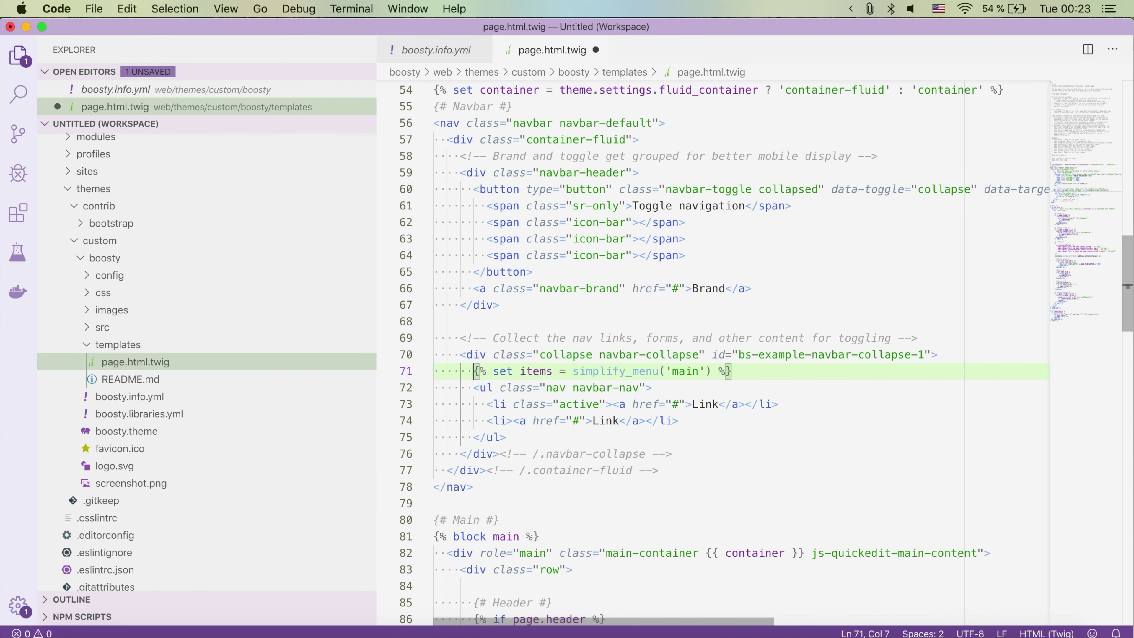
Rename the variable in the pasted set line to menu_items.
{"action": "double_click", "coordinate": [534, 371]}
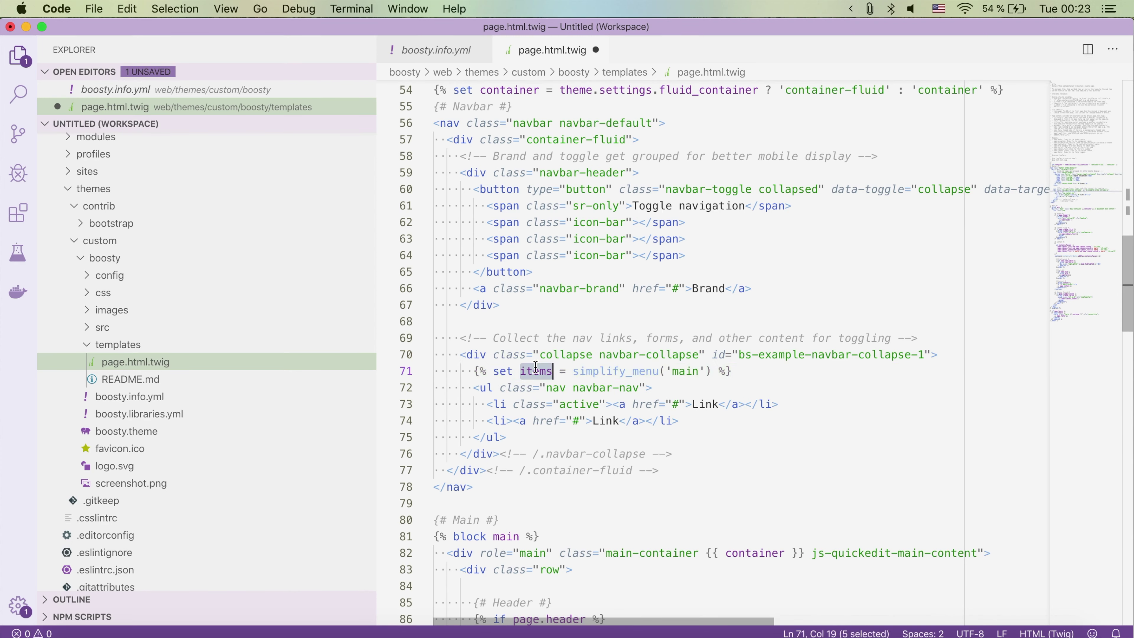
{"action": "left_click", "coordinate": [523, 371]}
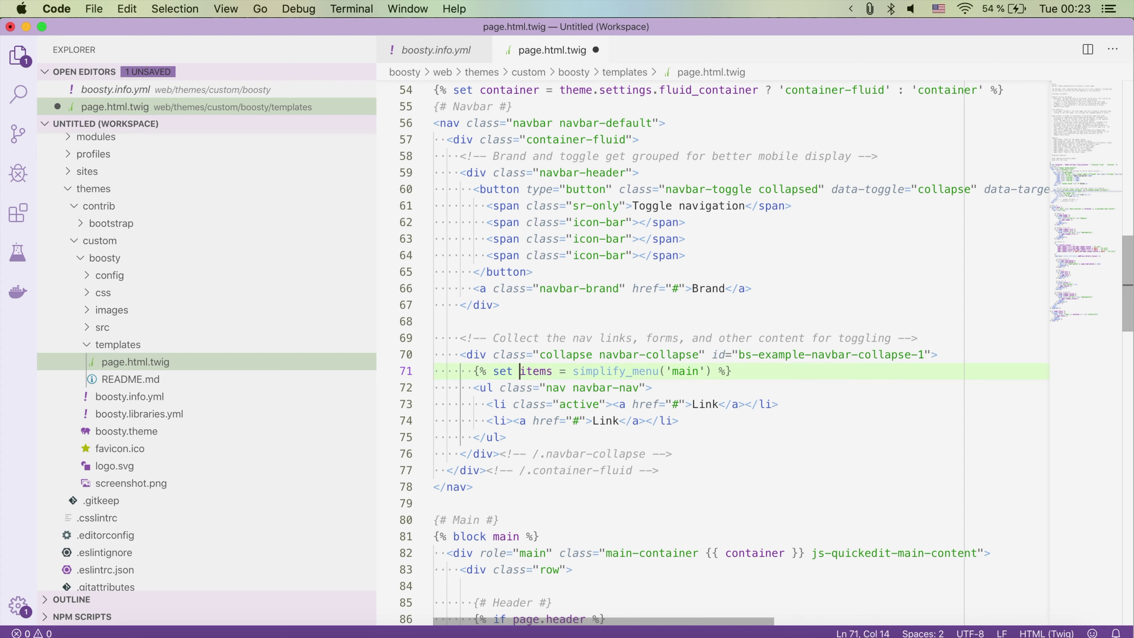
{"action": "type", "text": "menu_"}
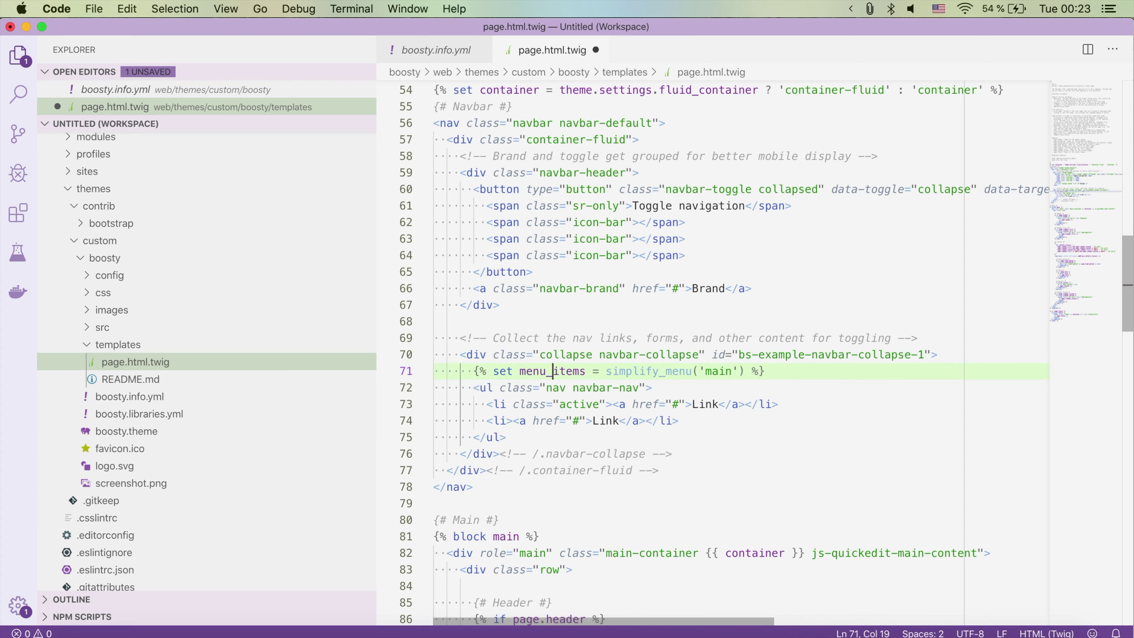
Replace 'main' in the simplify_menu call with the machine name branding-menu, copied from the Branding menu's edit page in Chrome.
{"action": "double_click", "coordinate": [654, 373]}
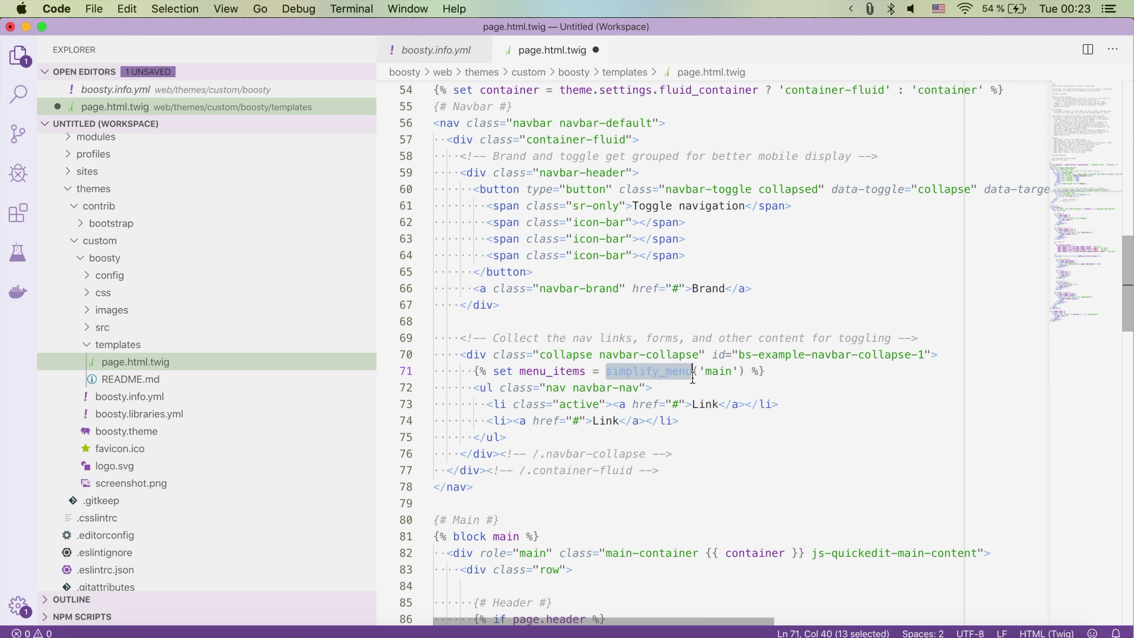
{"action": "double_click", "coordinate": [720, 372]}
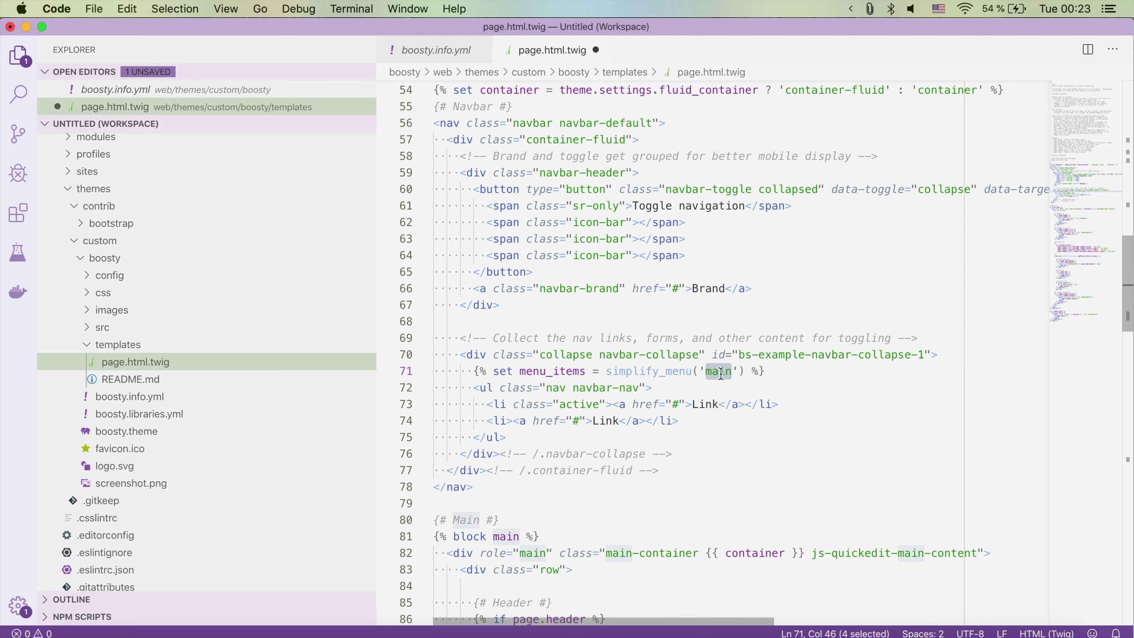
{"action": "key", "text": "super+Tab"}
{"action": "left_click", "coordinate": [166, 44]}
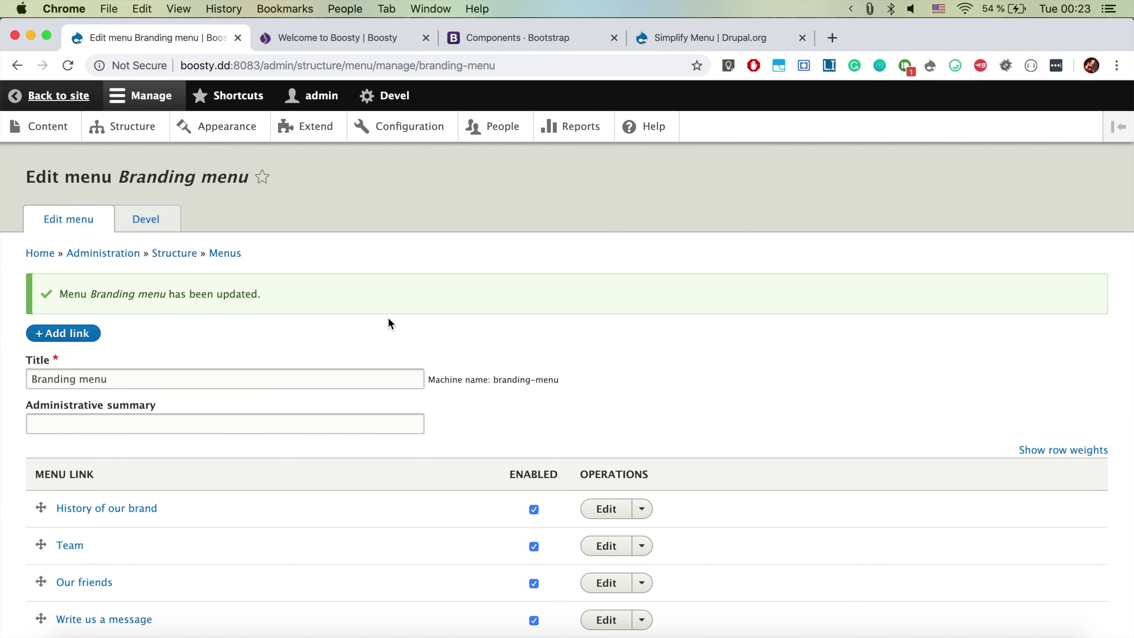
{"action": "left_click_drag", "start_coordinate": [495, 379], "coordinate": [614, 392]}
{"action": "key", "text": "super+c"}
{"action": "key", "text": "super+Tab"}
{"action": "type", "text": "'"}
{"action": "key", "text": "super+v"}
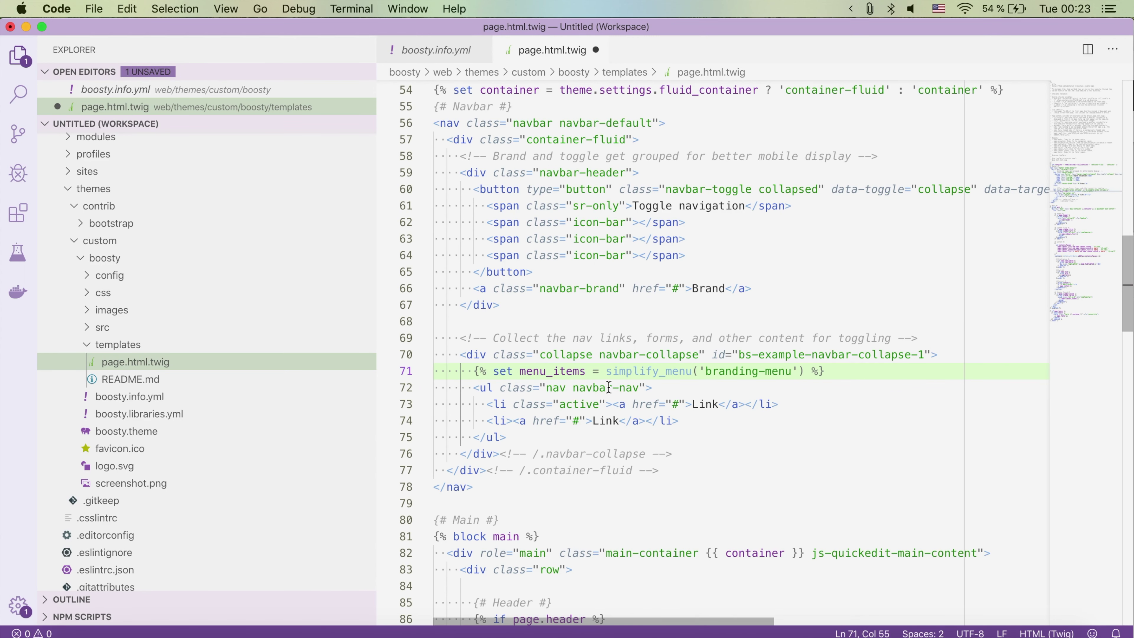
Copy the menu_item for loop from the Simplify Menu usage example and paste it after the two static links in the navbar list.
{"action": "key", "text": "super+Tab"}
{"action": "left_click", "coordinate": [692, 38]}
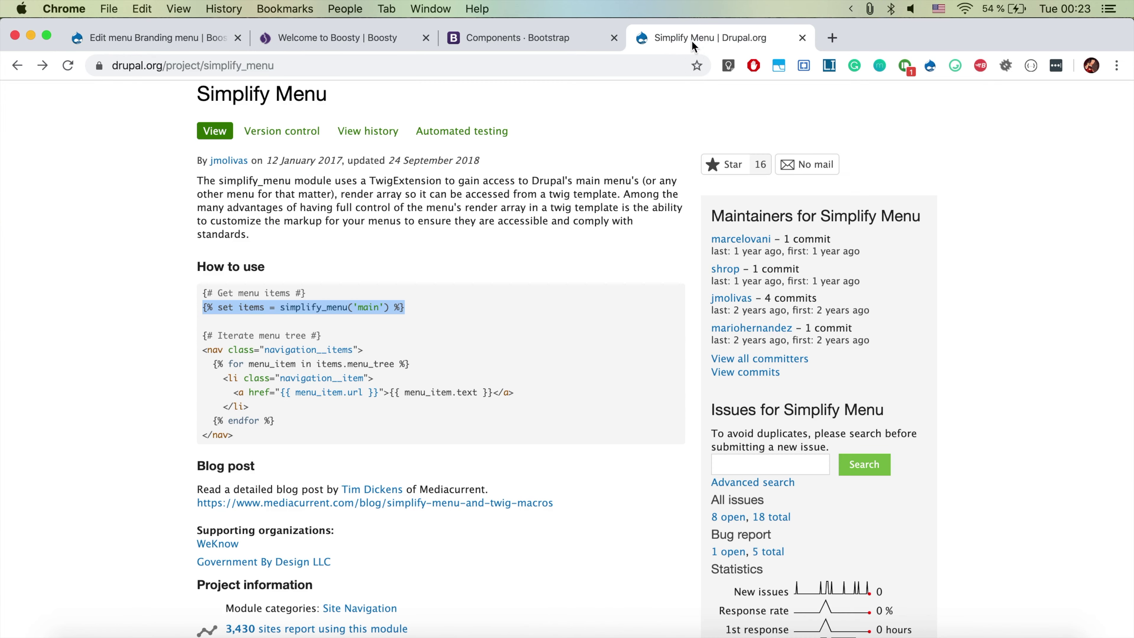
{"action": "left_click_drag", "start_coordinate": [215, 363], "coordinate": [301, 424]}
{"action": "key", "text": "super+Tab"}
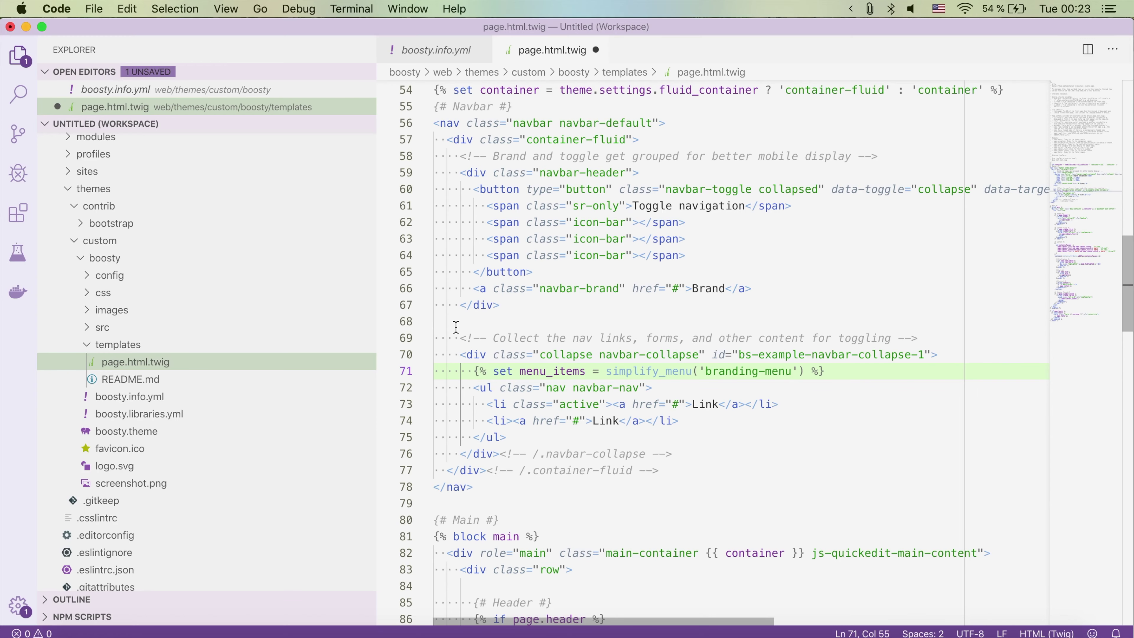
{"action": "left_click", "coordinate": [720, 420]}
{"action": "key", "text": "Return"}
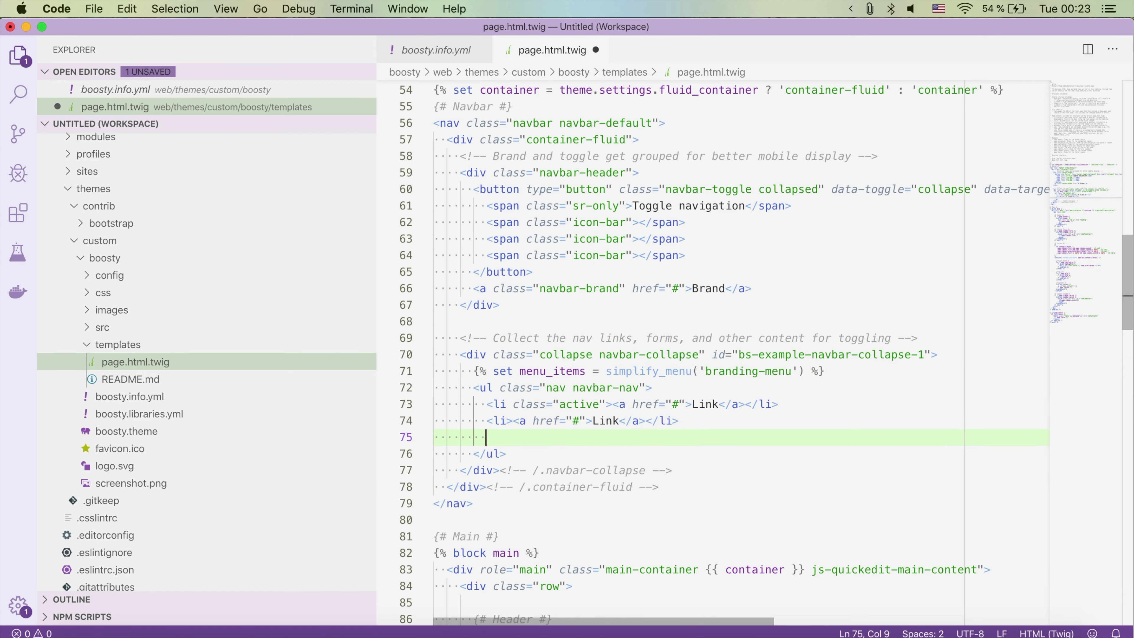
{"action": "key", "text": "super+v"}
Indent the pasted loop's lines, from the li element through endfor, to align with the for statement.
{"action": "left_click_drag", "start_coordinate": [546, 502], "coordinate": [434, 453]}
{"action": "key", "text": "Tab"}
{"action": "key", "text": "Tab"}
{"action": "key", "text": "Tab"}
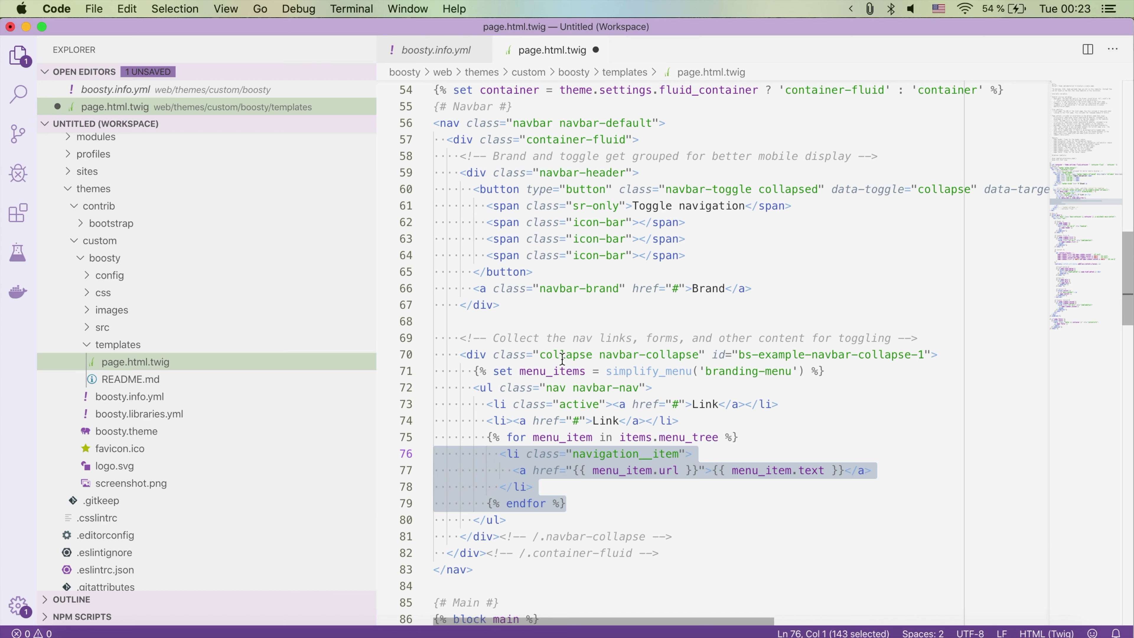
Change the loop's source from items to menu_items so that it iterates over menu_items.menu_tree.
{"action": "double_click", "coordinate": [553, 371]}
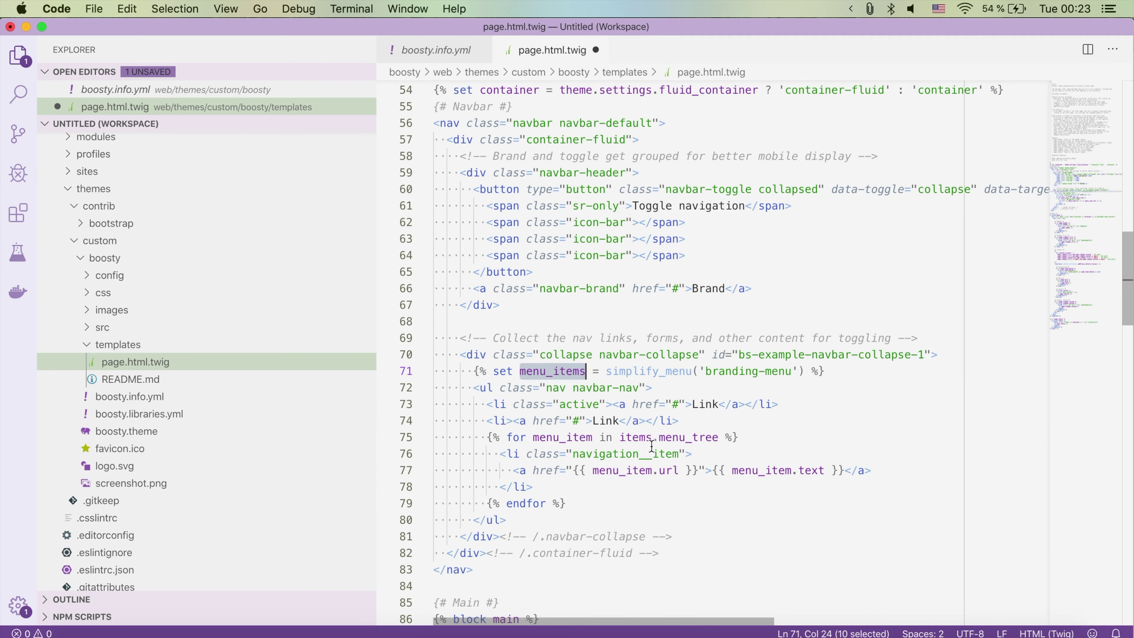
{"action": "double_click", "coordinate": [624, 437]}
{"action": "key", "text": "super+v"}
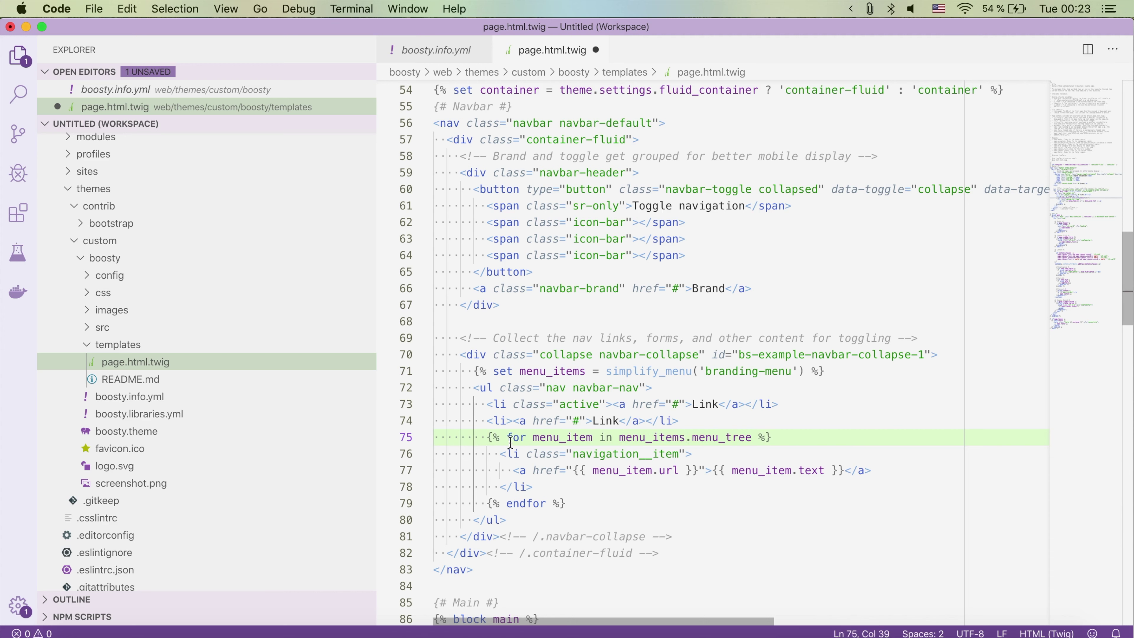
Cut the plain static Link item from the navbar list and delete the active one, leaving only the for loop inside the ul.
{"action": "left_click_drag", "start_coordinate": [494, 421], "coordinate": [681, 423]}
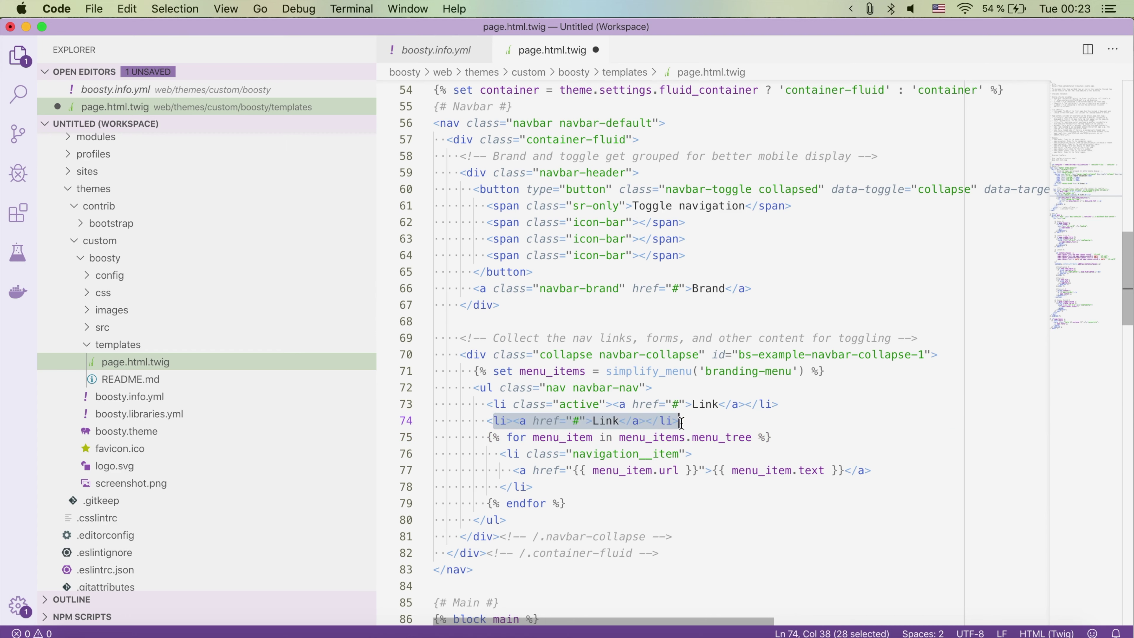
{"action": "key", "text": "BackSpace"}
{"action": "key", "text": "super+z"}
{"action": "left_click_drag", "start_coordinate": [487, 421], "coordinate": [680, 421]}
{"action": "key", "text": "BackSpace"}
{"action": "left_click_drag", "start_coordinate": [581, 416], "coordinate": [428, 411]}
{"action": "key", "text": "BackSpace"}
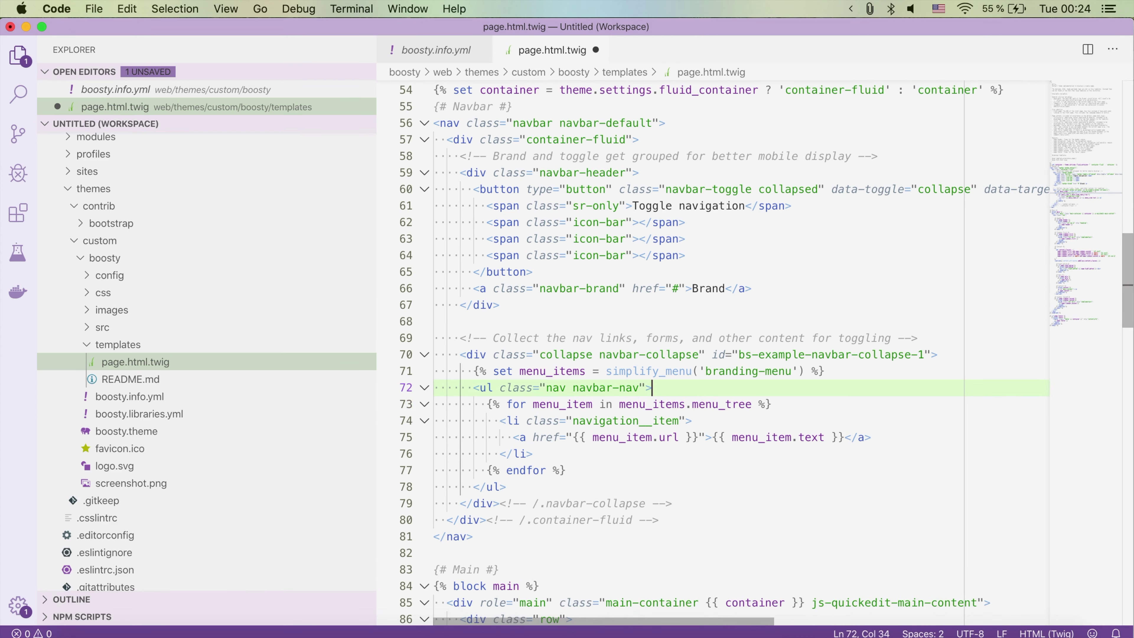
Paste the static Bootstrap link item on a new line below the anchor inside the menu_item loop.
{"action": "left_click", "coordinate": [580, 436]}
{"action": "key", "text": "End"}
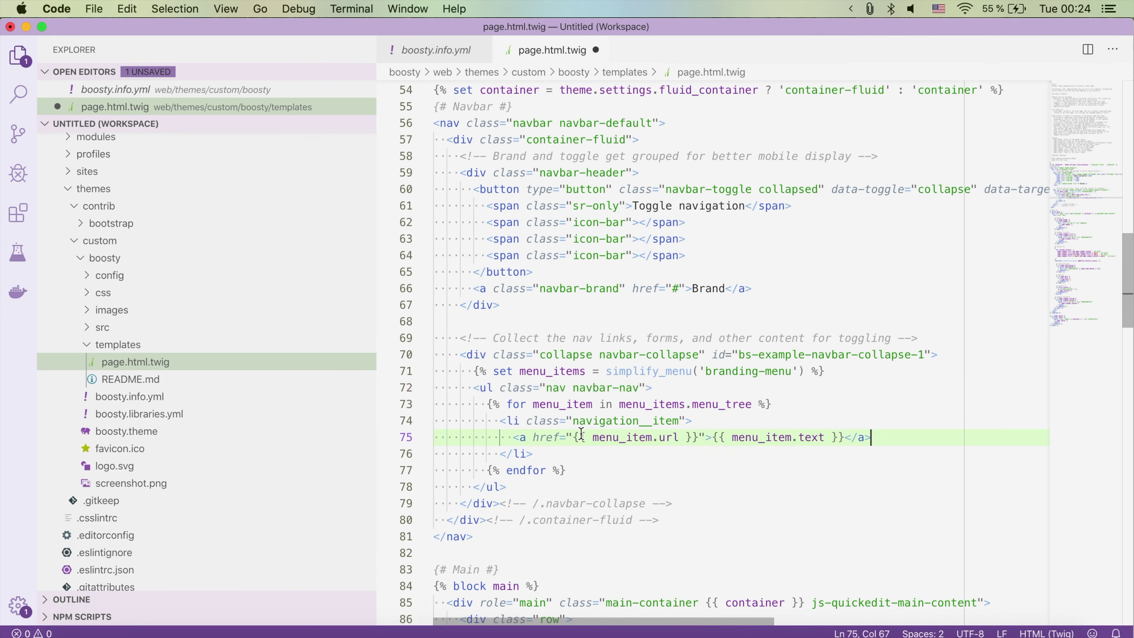
{"action": "key", "text": "Return"}
{"action": "key", "text": "super+v"}
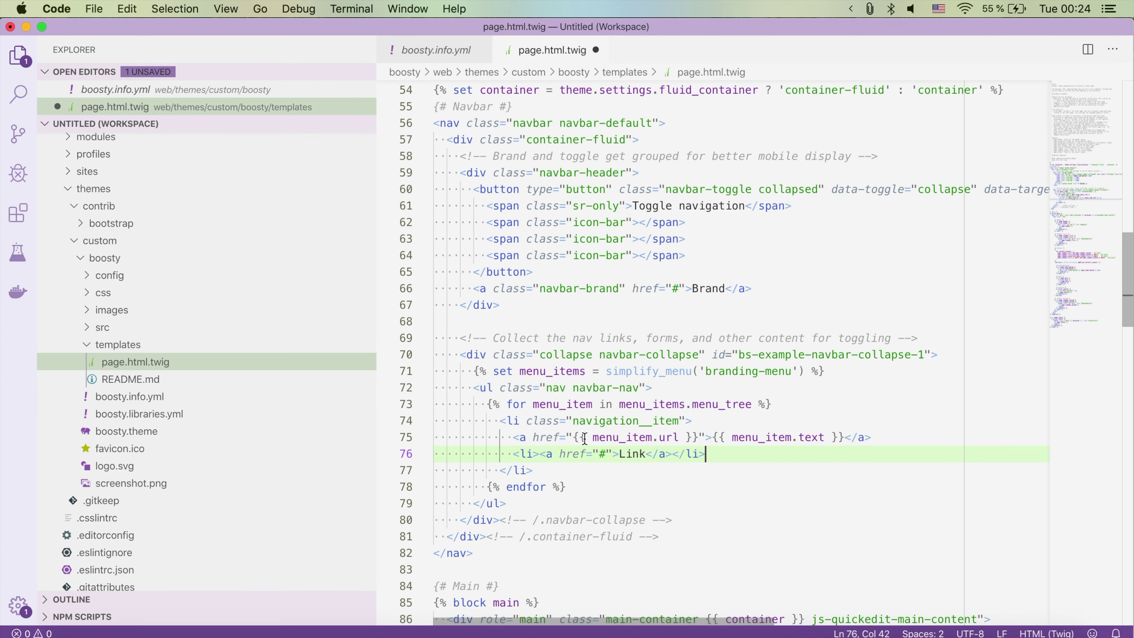
Replace the pasted link's '#' href with {{ menu_item.url }} and its 'Link' text with {{ menu_item.text }}, copied from the anchor above.
{"action": "left_click_drag", "start_coordinate": [575, 438], "coordinate": [699, 430]}
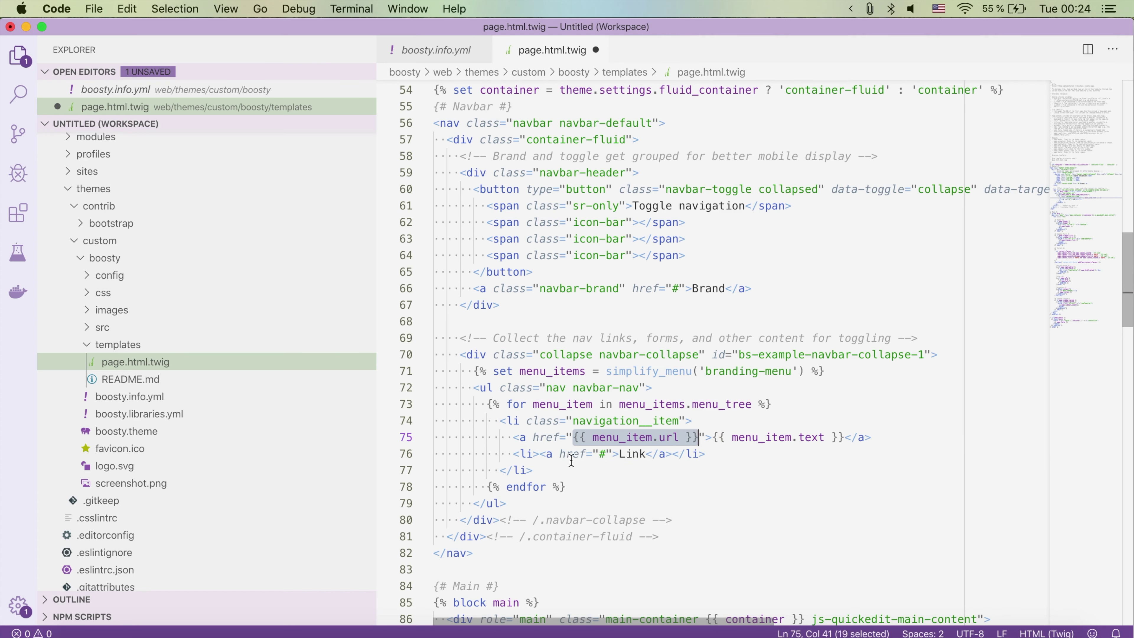
{"action": "left_click", "coordinate": [605, 454]}
{"action": "key", "text": "BackSpace"}
{"action": "key", "text": "super+v"}
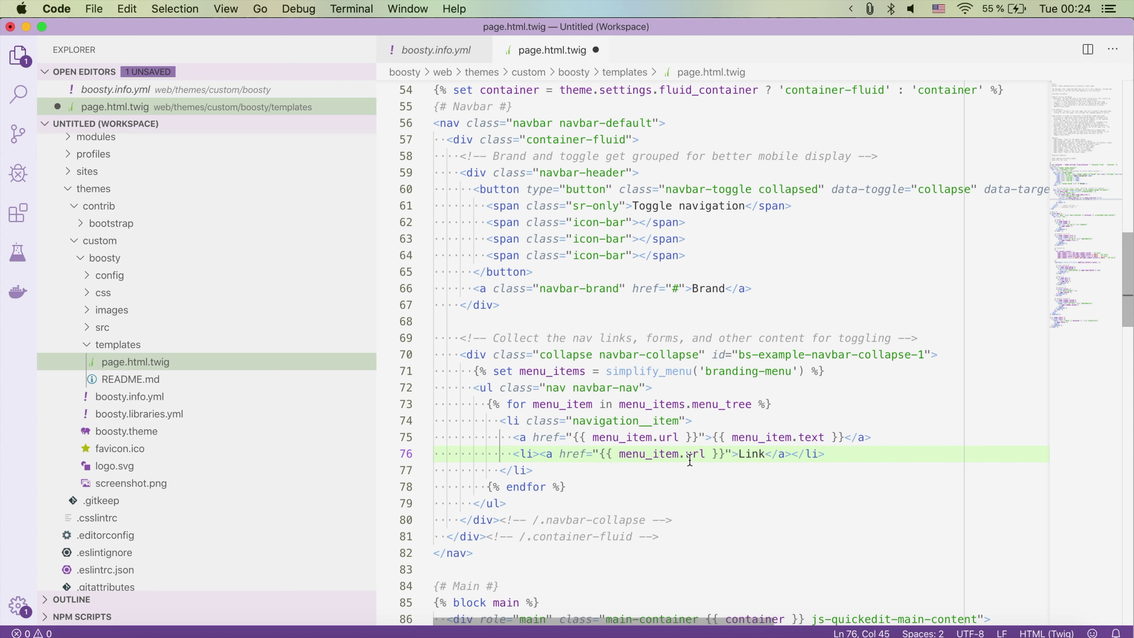
{"action": "left_click_drag", "start_coordinate": [714, 435], "coordinate": [847, 433]}
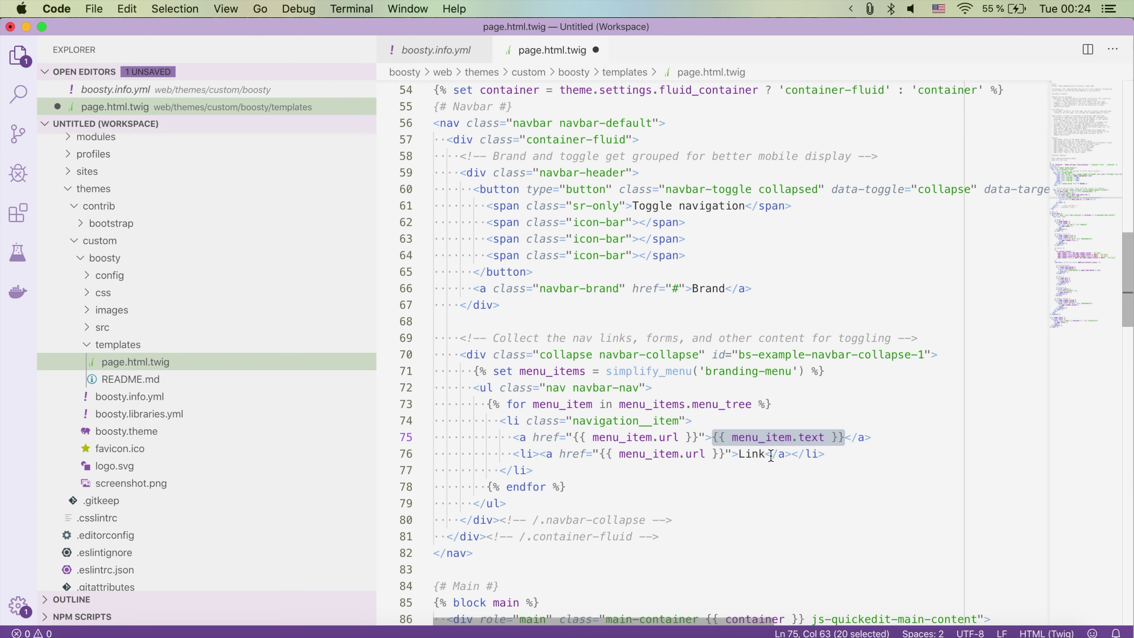
{"action": "left_click_drag", "start_coordinate": [764, 453], "coordinate": [740, 454]}
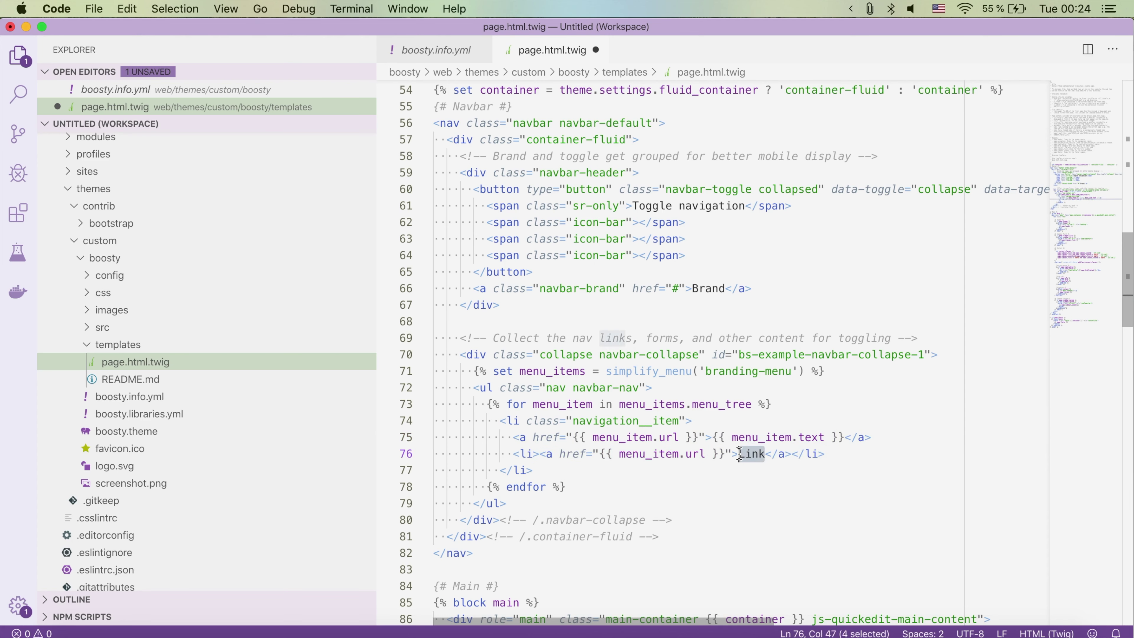
{"action": "key", "text": "cmd+v"}
Delete the loop's original anchor line above the Bootstrap link item and save page.html.twig.
{"action": "key", "text": "Up"}
{"action": "key", "text": "shift+Home"}
{"action": "key", "text": "BackSpace"}
{"action": "key", "text": "BackSpace"}
{"action": "key", "text": "BackSpace"}
{"action": "key", "text": "BackSpace"}
{"action": "key", "text": "BackSpace"}
{"action": "key", "text": "BackSpace"}
{"action": "key", "text": "BackSpace"}
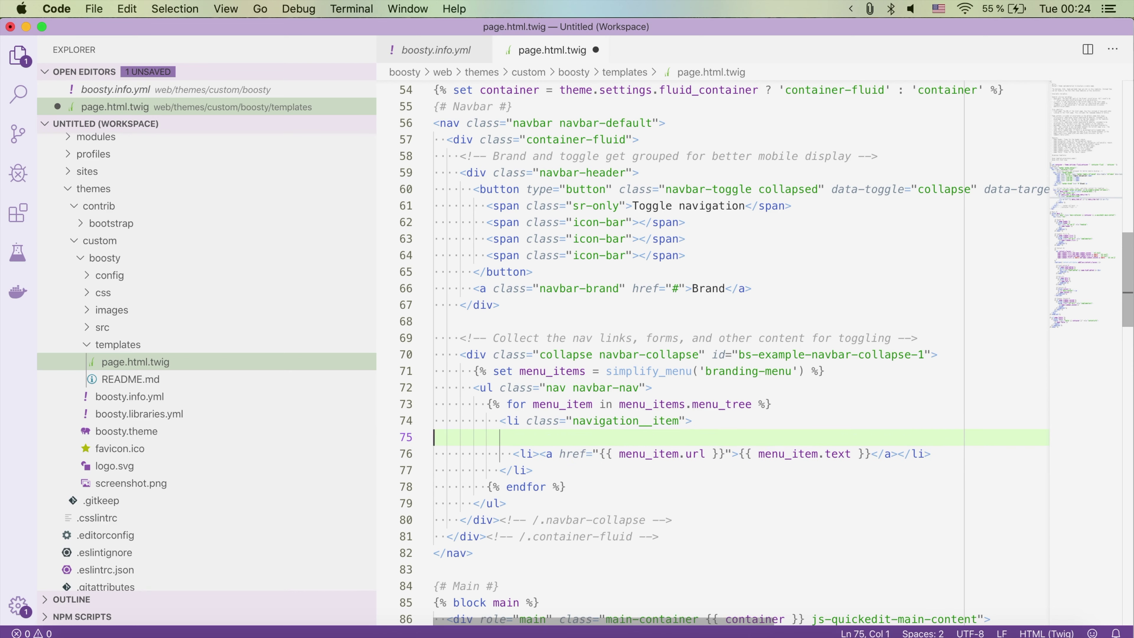
{"action": "key", "text": "BackSpace"}
{"action": "key", "text": "cmd+s"}
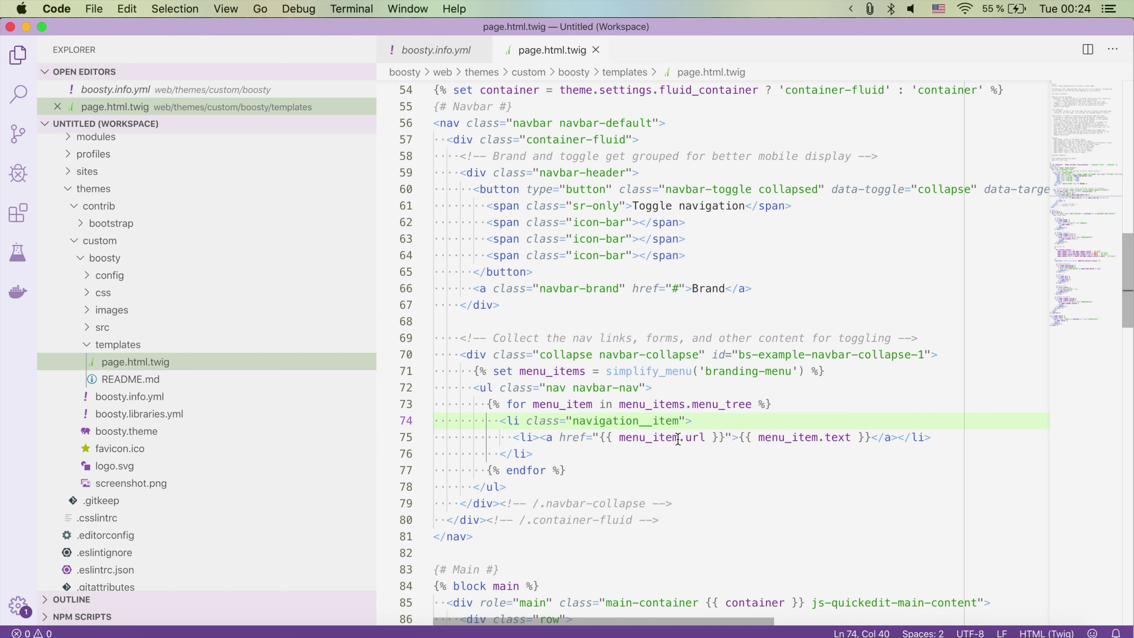
Examine where menu_items, menu_tree and menu_item are used in the set statement, the for loop and the link markup.
{"action": "double_click", "coordinate": [558, 371]}
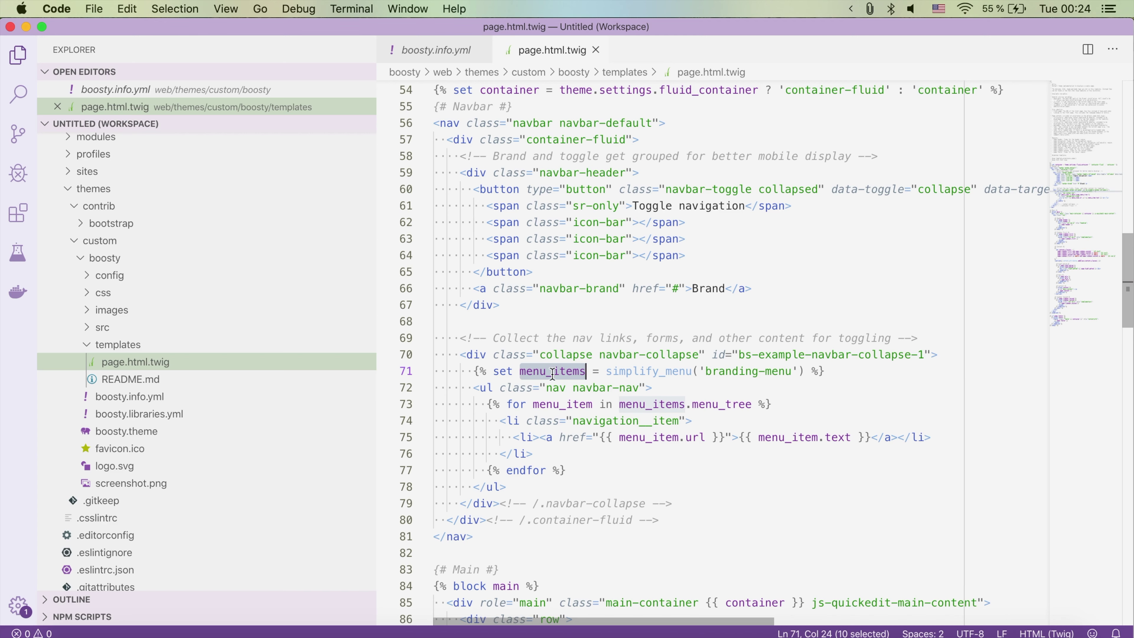
{"action": "double_click", "coordinate": [648, 410]}
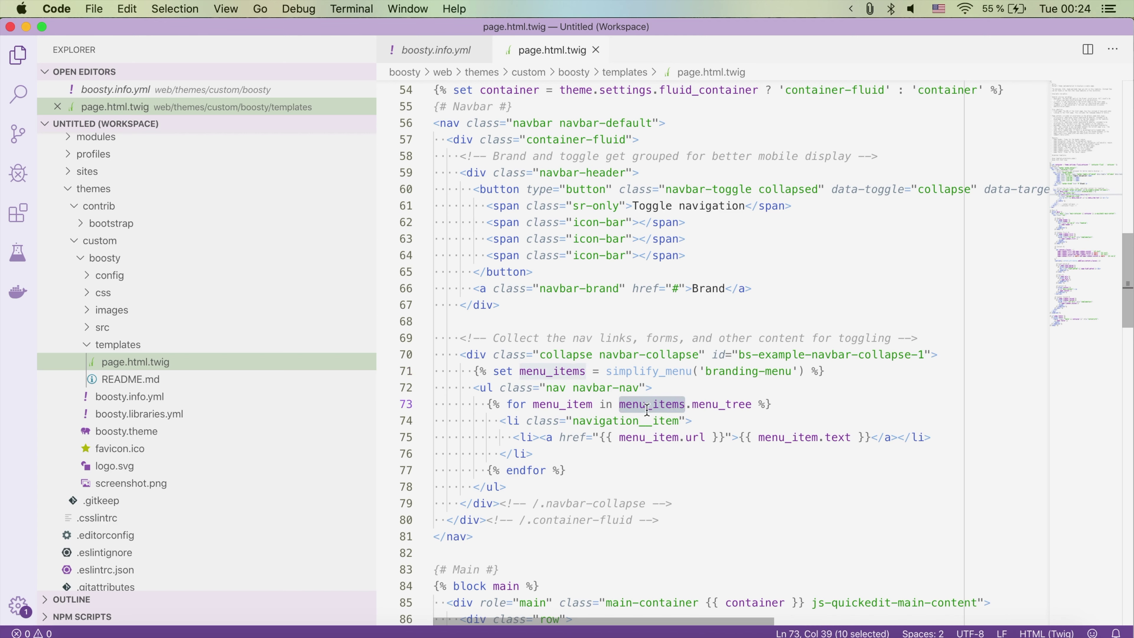
{"action": "double_click", "coordinate": [565, 407]}
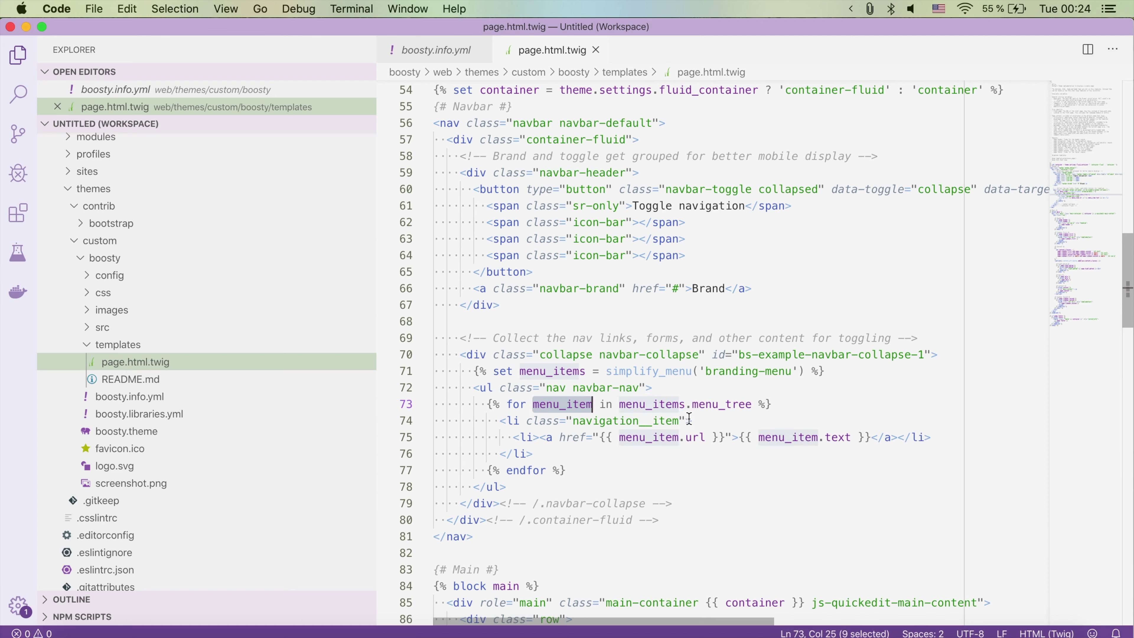
{"action": "double_click", "coordinate": [648, 404]}
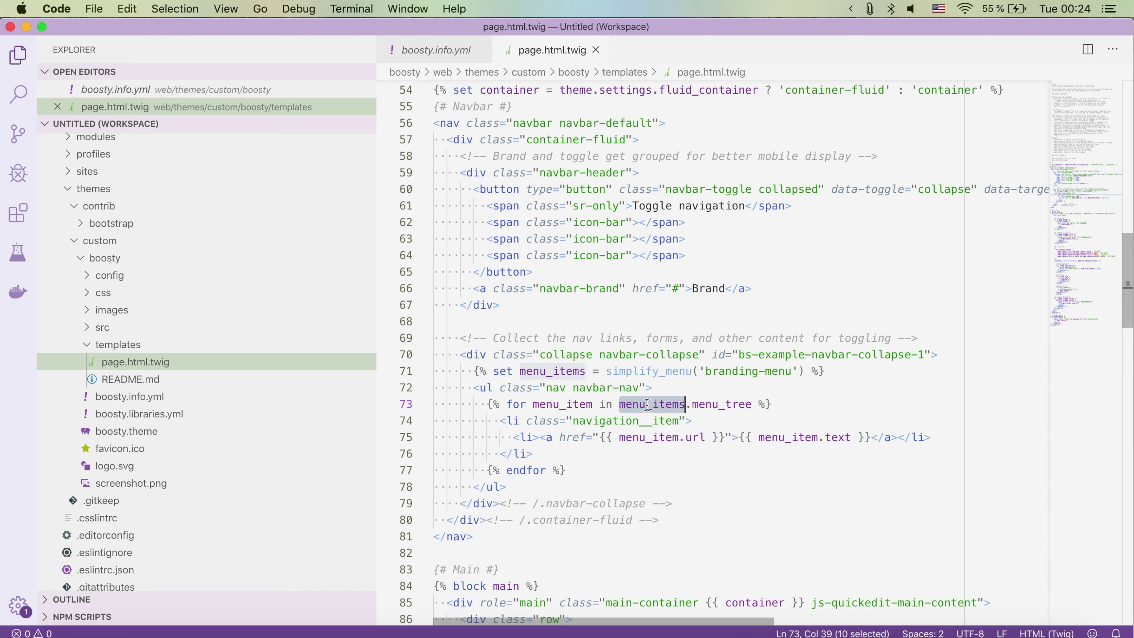
{"action": "double_click", "coordinate": [706, 405]}
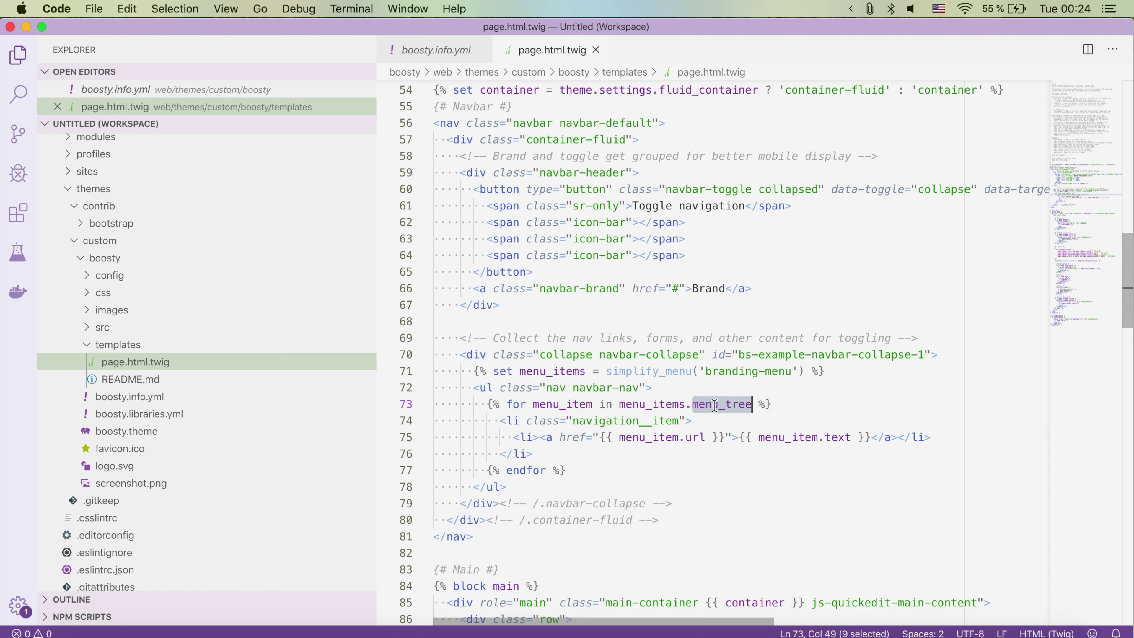
{"action": "double_click", "coordinate": [553, 404]}
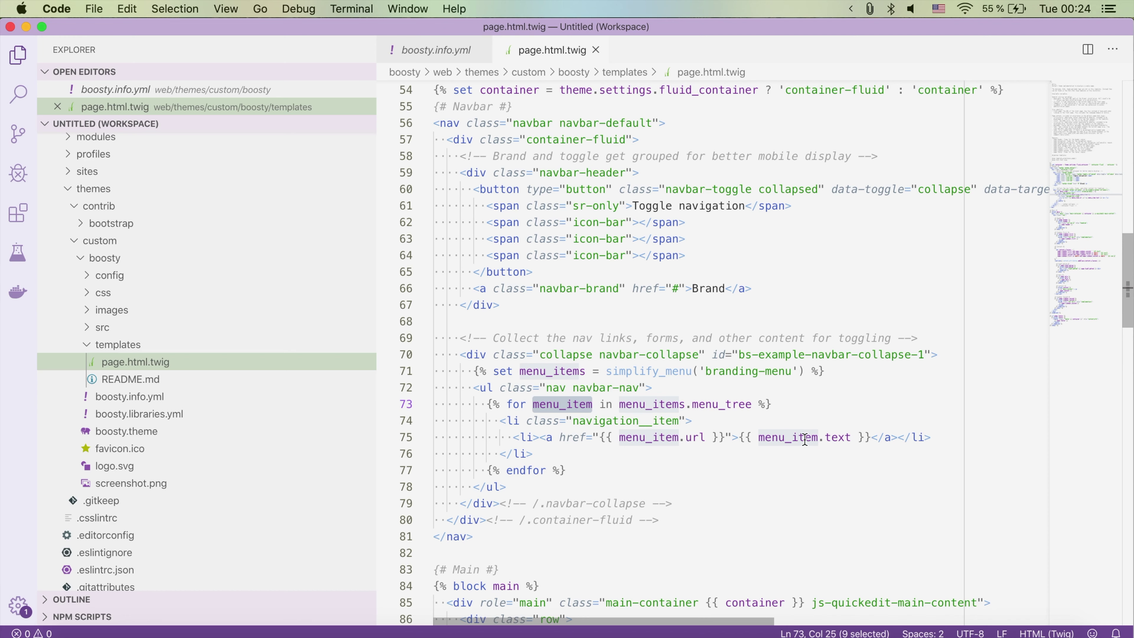
Switch to Chrome, return from the Branding menu's edit page to the Boosty site and clear the cache with Devel.
{"action": "key", "text": "super+Tab"}
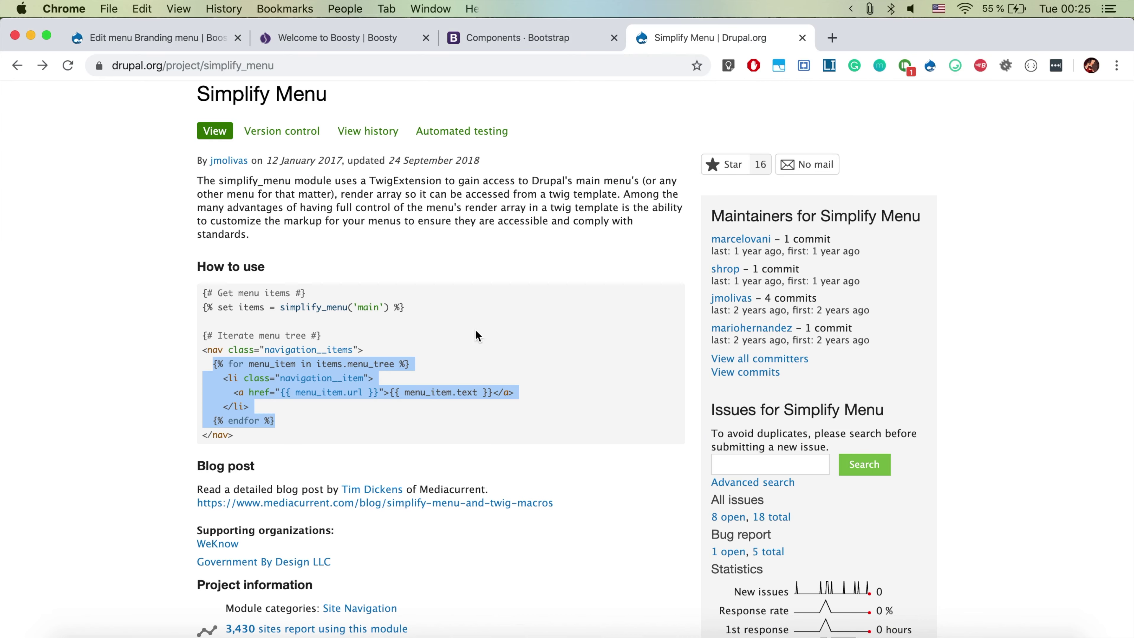
{"action": "left_click", "coordinate": [106, 47]}
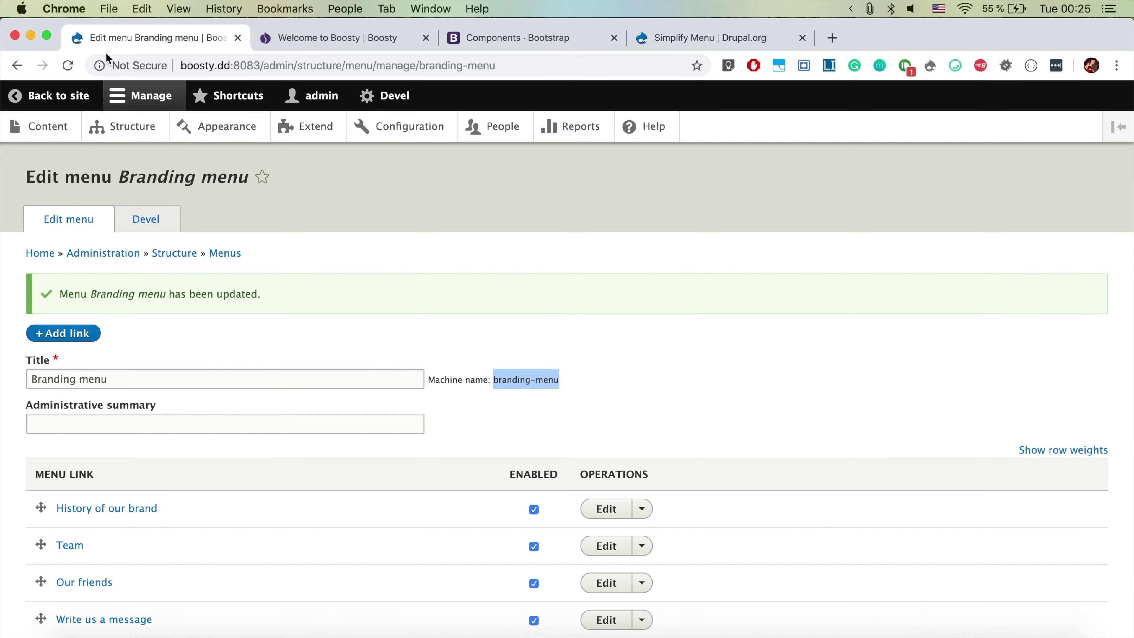
{"action": "left_click", "coordinate": [49, 95]}
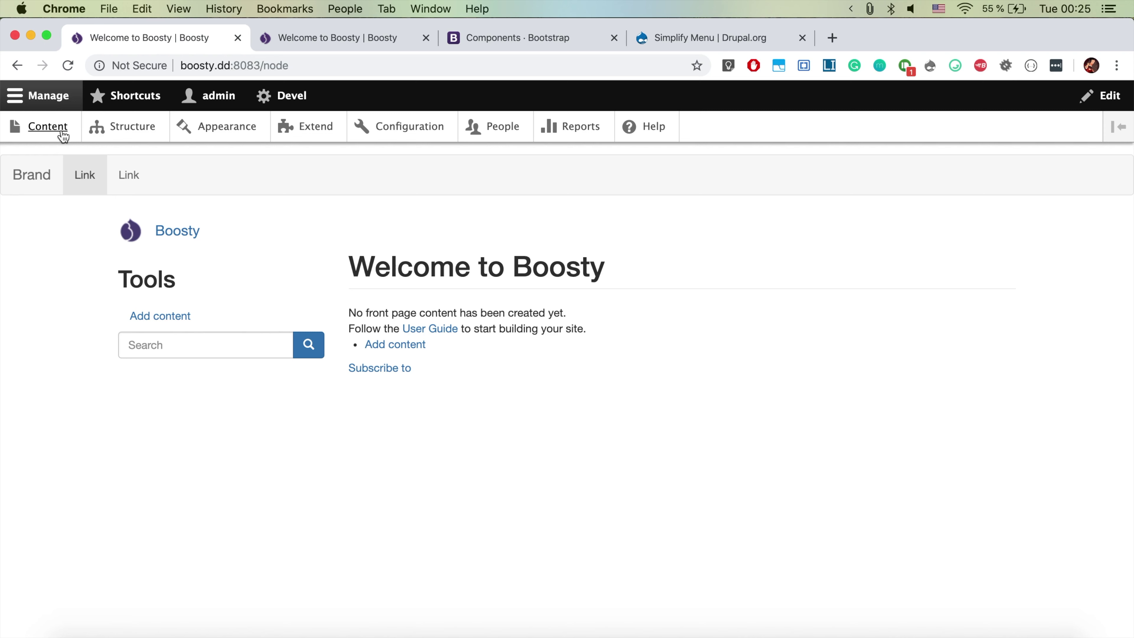
{"action": "left_click", "coordinate": [266, 96]}
{"action": "left_click", "coordinate": [42, 129]}
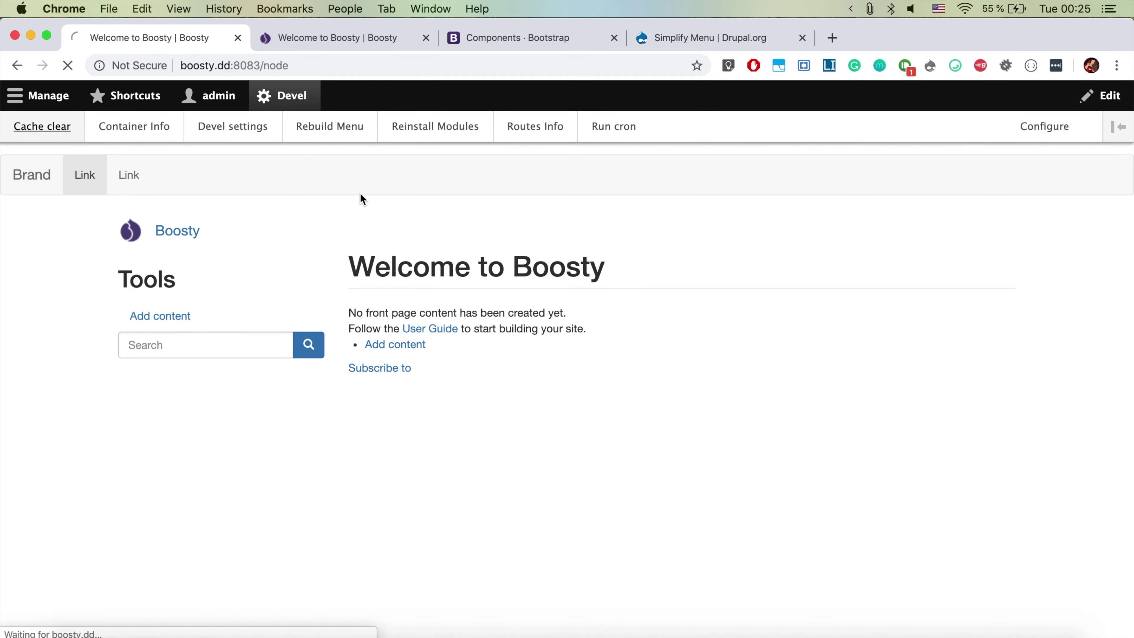